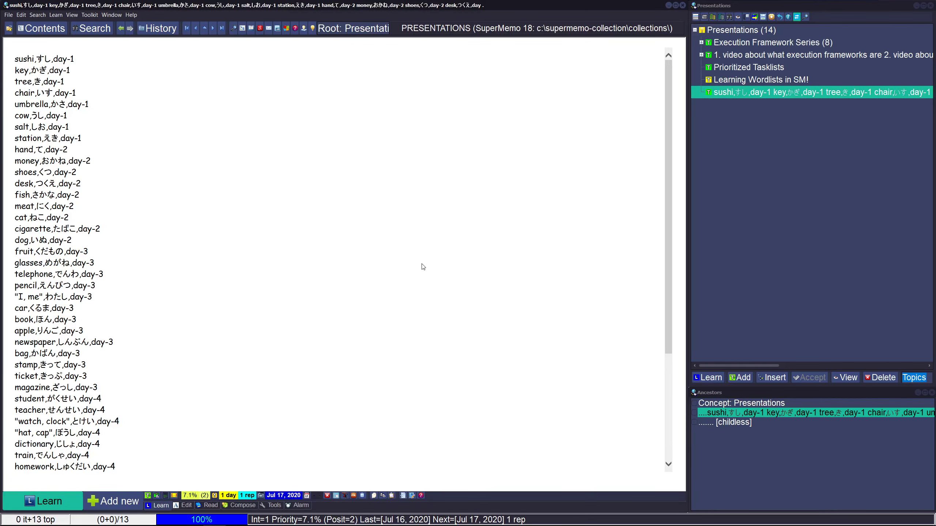
Switch to Notepad and write the note "ctrl+n: pastes clipboard to new topic".
{"action": "key", "text": "super"}
{"action": "type", "text": "notepad"}
{"action": "key", "text": "Return"}
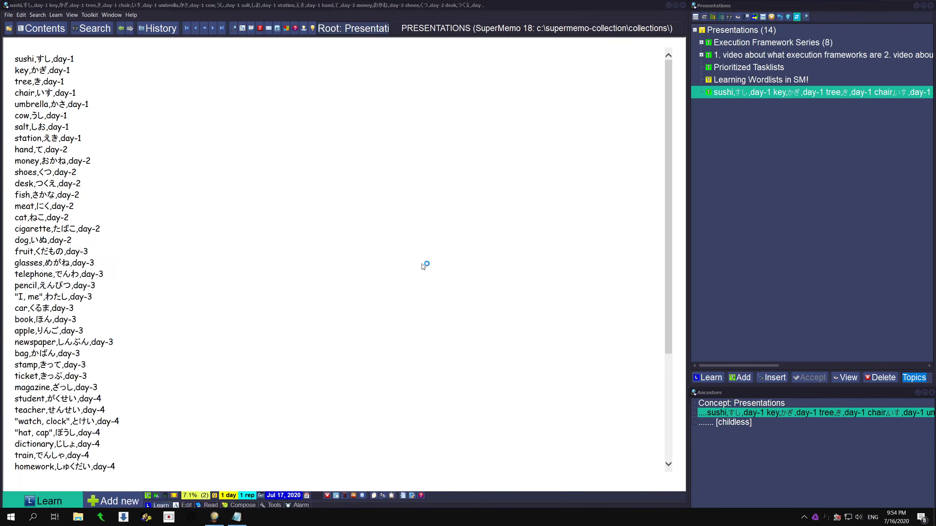
{"action": "type", "text": "ctrl+n: "}
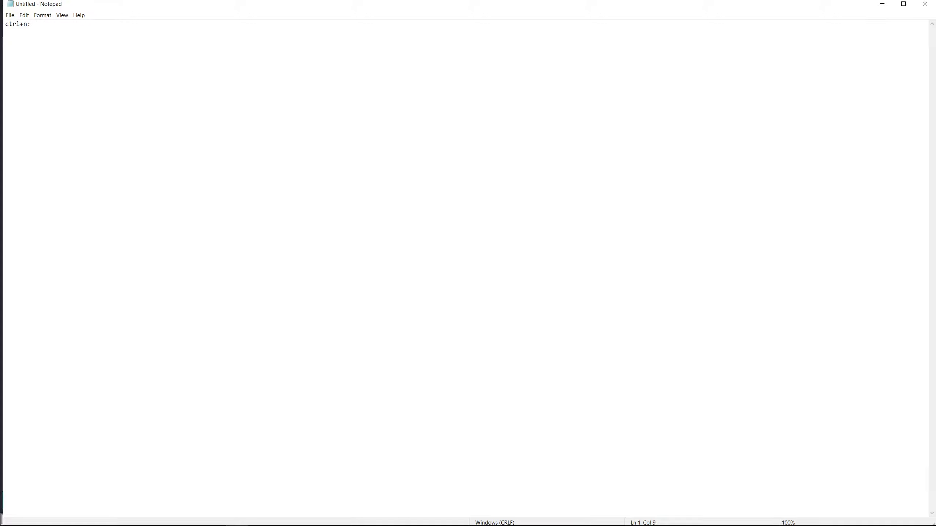
{"action": "type", "text": "pastes clipboard to new top"}
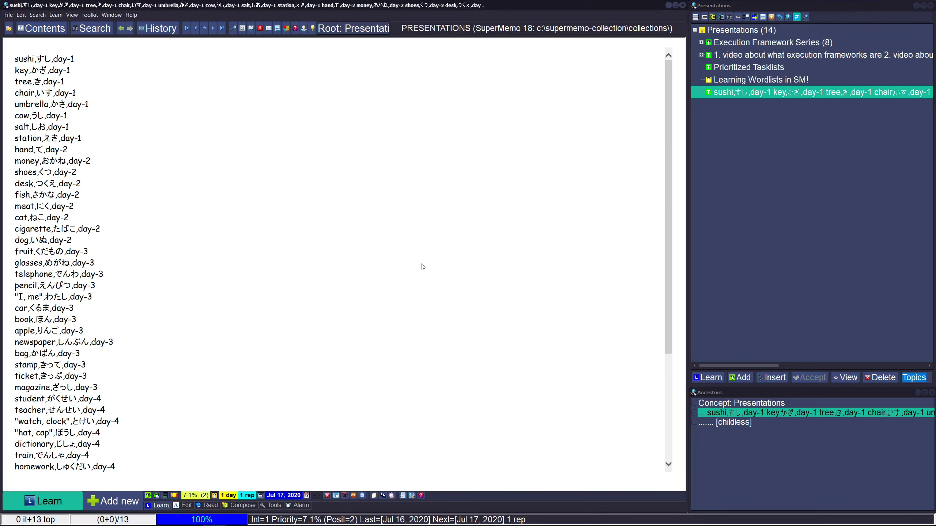
Return to SuperMemo and convert the word list topic's formatted text to plain text.
{"action": "left_click", "coordinate": [422, 264]}
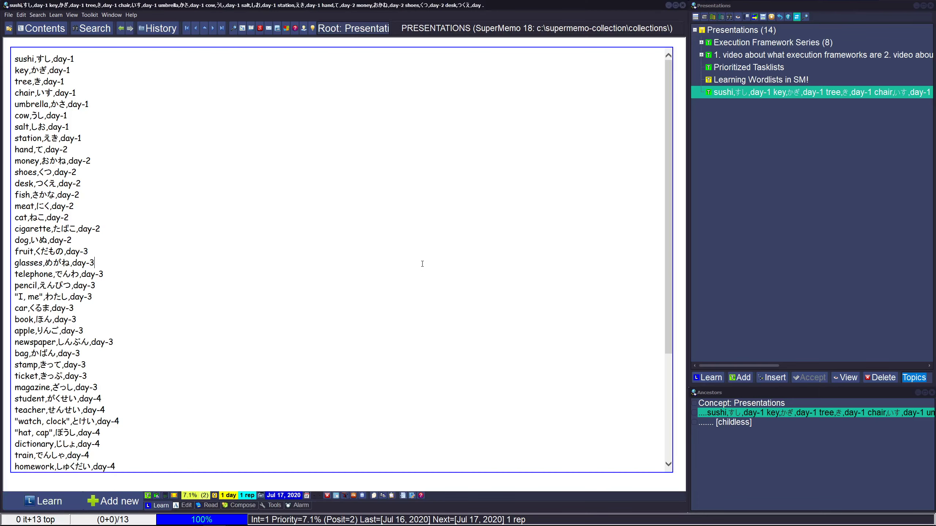
{"action": "scroll", "coordinate": [179, 257], "scroll_direction": "down", "scroll_amount": 5}
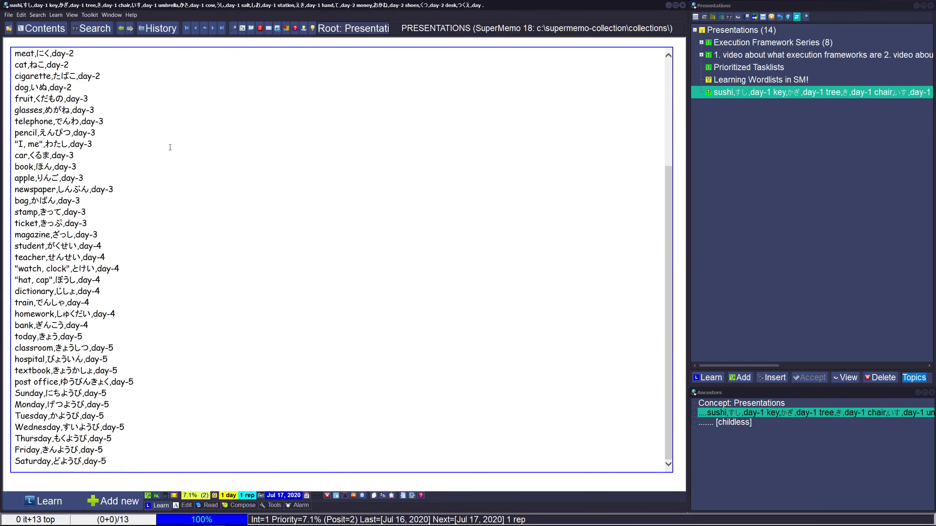
{"action": "scroll", "coordinate": [347, 302], "scroll_direction": "up", "scroll_amount": 5}
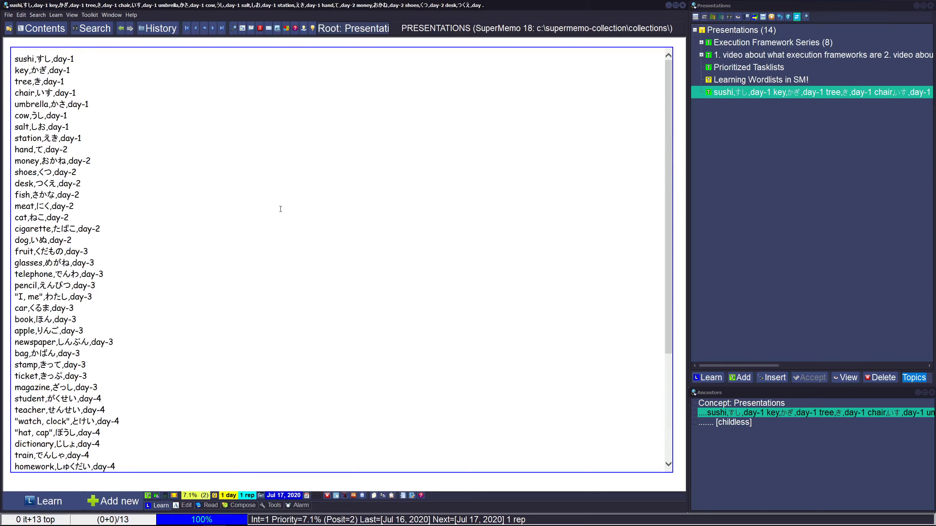
{"action": "key", "text": "Escape"}
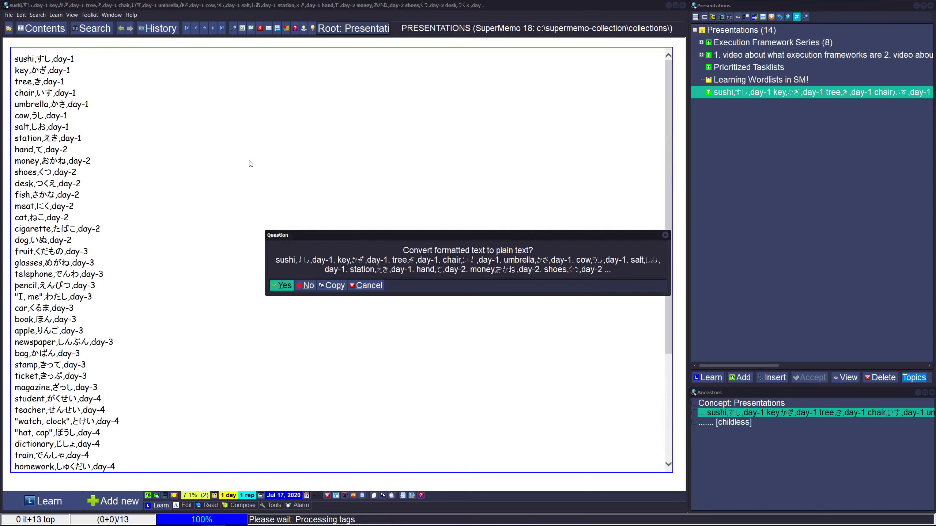
{"action": "key", "text": "Return"}
Switch to Notepad and add the line "ctrl+shift+f12: clears formatting".
{"action": "key", "text": "alt+Tab"}
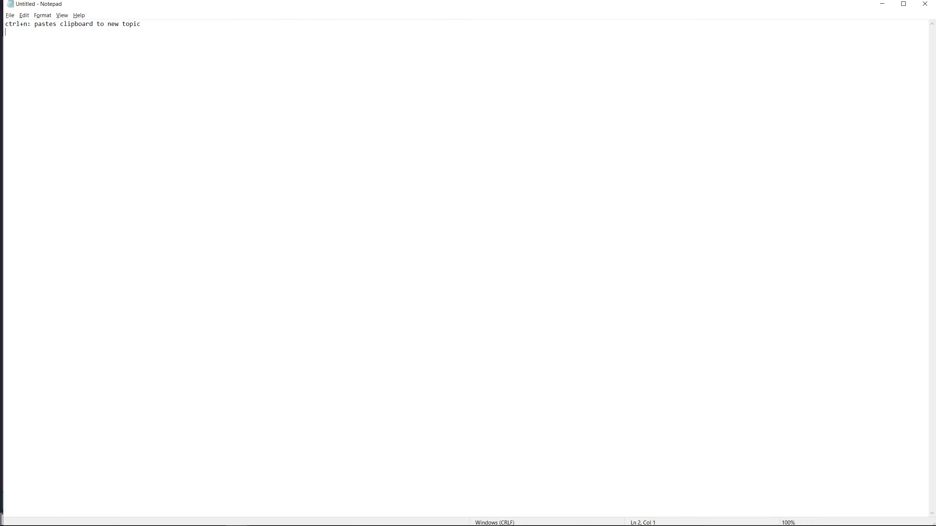
{"action": "type", "text": "ctrl+shift+f12: clear  formatting"}
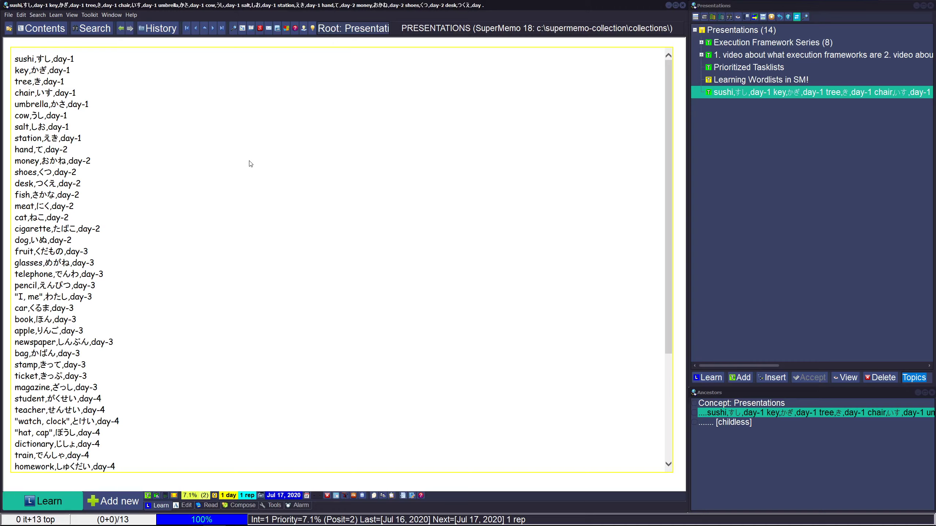
In SuperMemo's word list, extract "sushi,すし", "key,かぎ" and "tree,き" as separate topics, leaving out the day tags.
{"action": "left_click", "coordinate": [250, 160]}
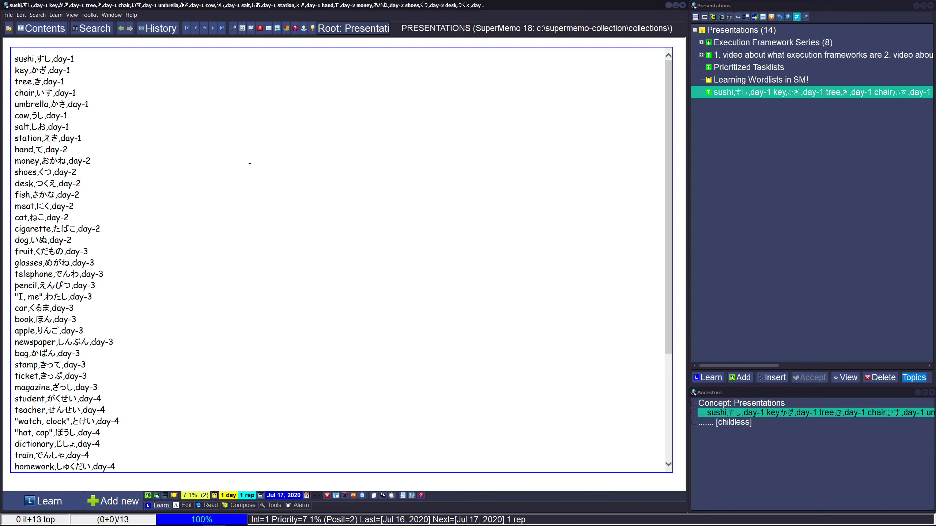
{"action": "key", "text": "ctrl+shift+Right"}
{"action": "key", "text": "ctrl+shift+Right"}
{"action": "key", "text": "ctrl+shift+Right"}
{"action": "key", "text": "alt+x"}
{"action": "key", "text": "Down"}
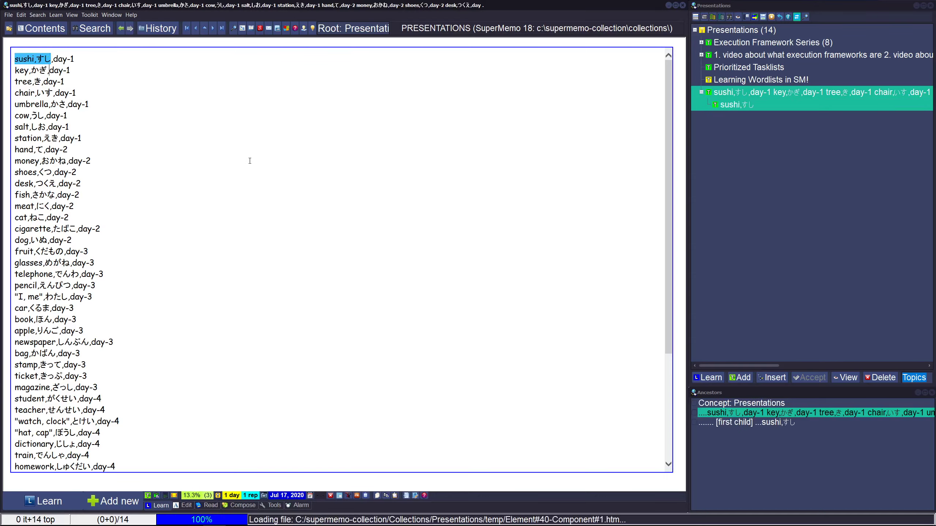
{"action": "key", "text": "shift+Home"}
{"action": "key", "text": "alt+x"}
{"action": "key", "text": "Down"}
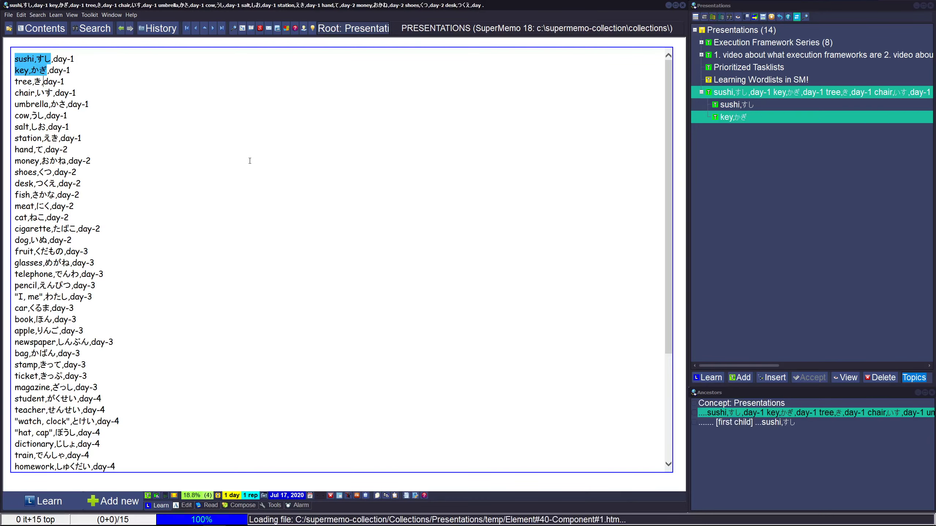
{"action": "key", "text": "shift+Home"}
{"action": "key", "text": "alt+x"}
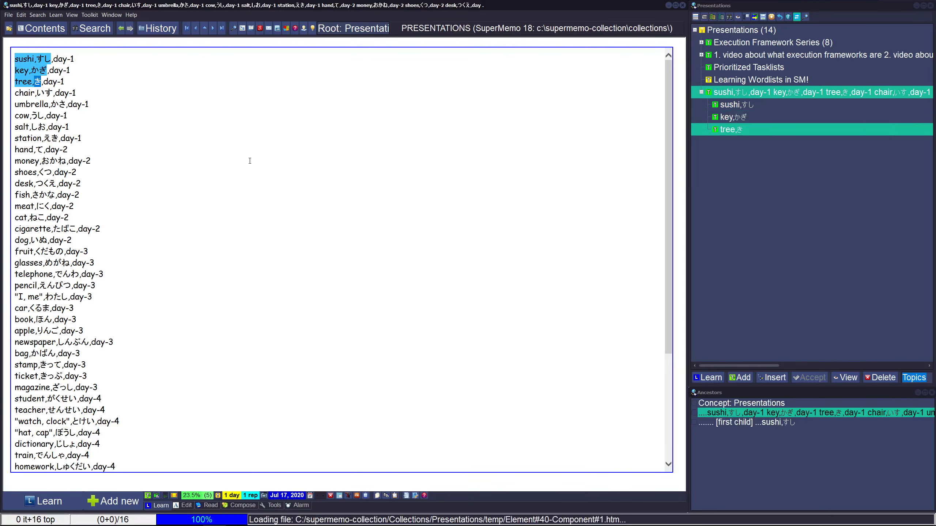
Add the line "alt+x: extract" to the Notepad notes and return to SuperMemo.
{"action": "key", "text": "alt+Tab"}
{"action": "type", "text": "alt+x: extract"}
{"action": "key", "text": "alt+Tab"}
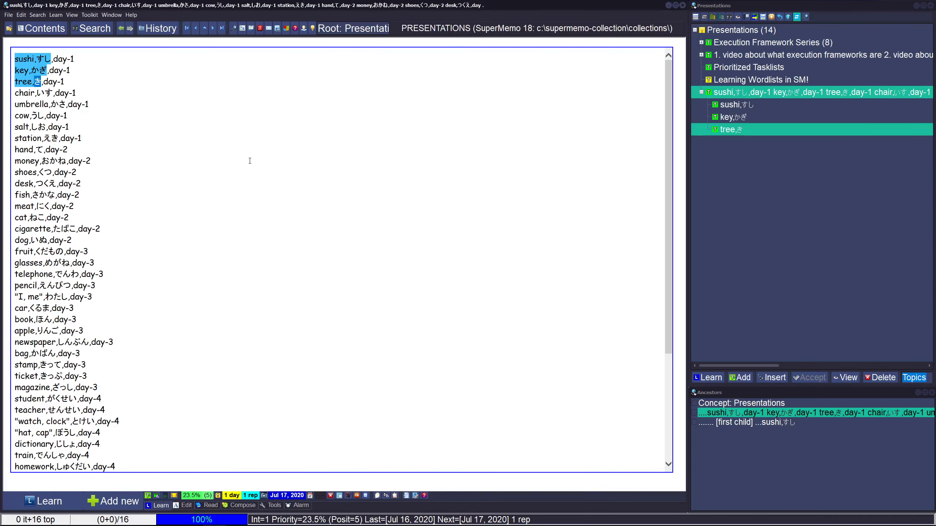
View the extracted sushi, key and tree topics and go back to the parent word list.
{"action": "key", "text": "Down"}
{"action": "left_click", "coordinate": [754, 105]}
{"action": "left_click", "coordinate": [731, 117]}
{"action": "left_click", "coordinate": [724, 126]}
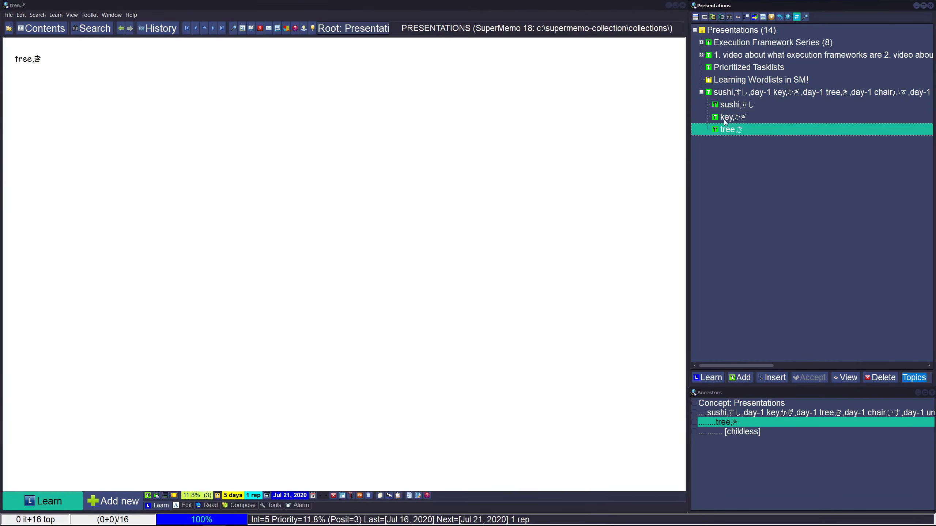
{"action": "left_click", "coordinate": [722, 115]}
{"action": "left_click", "coordinate": [725, 127]}
{"action": "key", "text": "Left"}
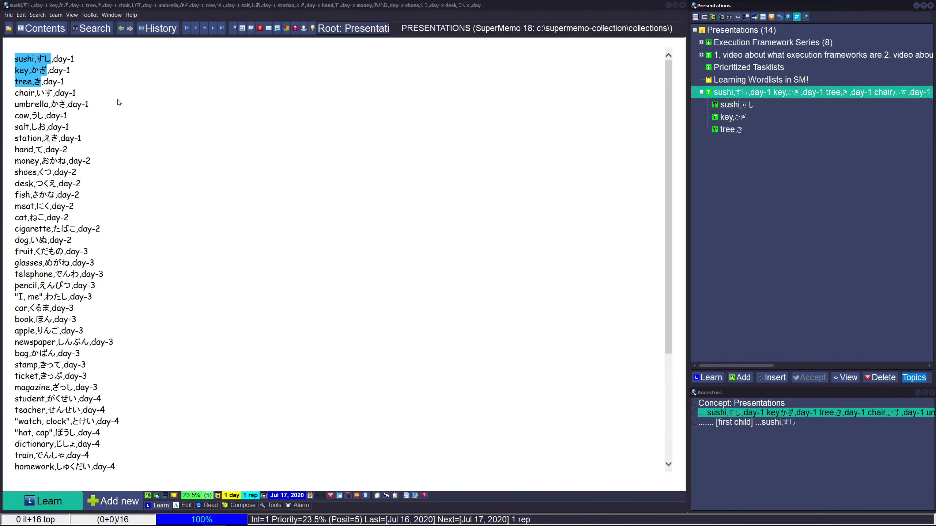
Extract "chair,いす", "umbrella,かさ", "cow,うし" and "salt,しお" from the word list as separate topics.
{"action": "left_click", "coordinate": [72, 115]}
{"action": "left_click_drag", "start_coordinate": [53, 93], "coordinate": [15, 93]}
{"action": "key", "text": "alt+x"}
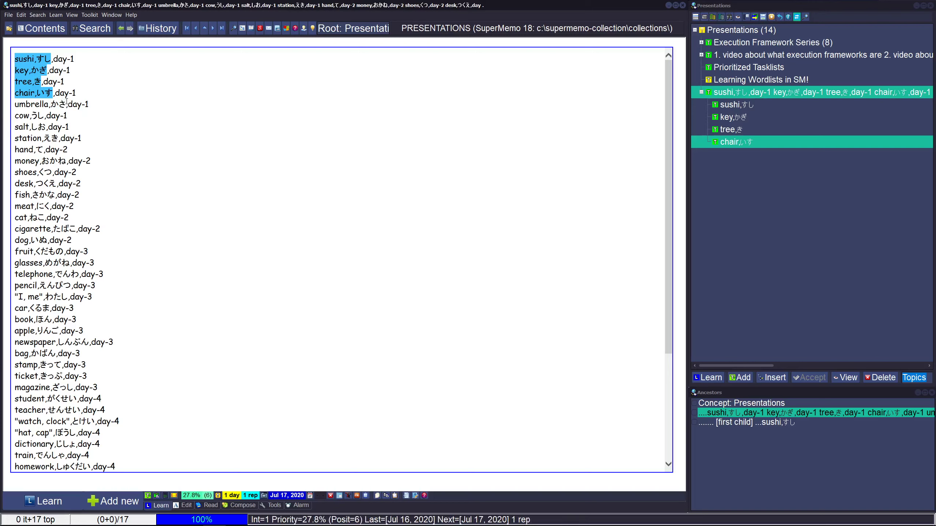
{"action": "left_click_drag", "start_coordinate": [66, 104], "coordinate": [14, 104]}
{"action": "key", "text": "alt+x"}
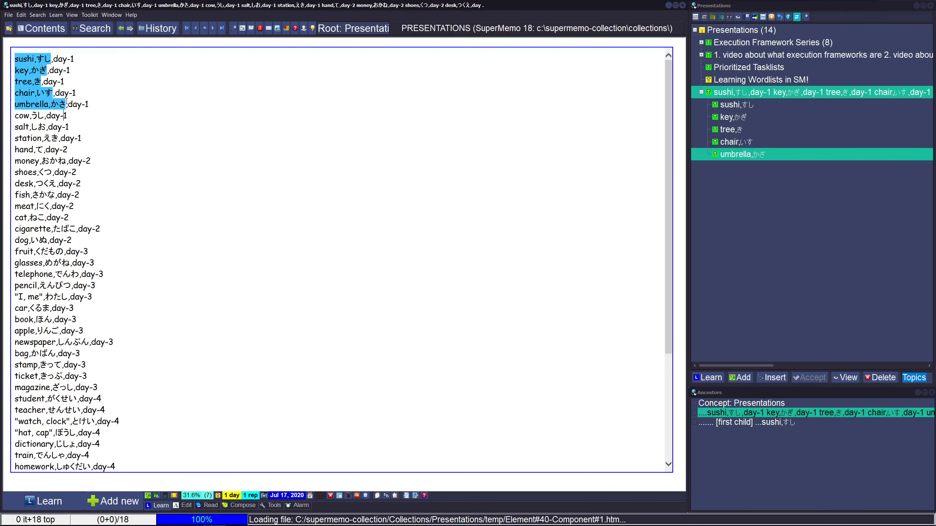
{"action": "key", "text": "shift+Home"}
{"action": "key", "text": "alt+x"}
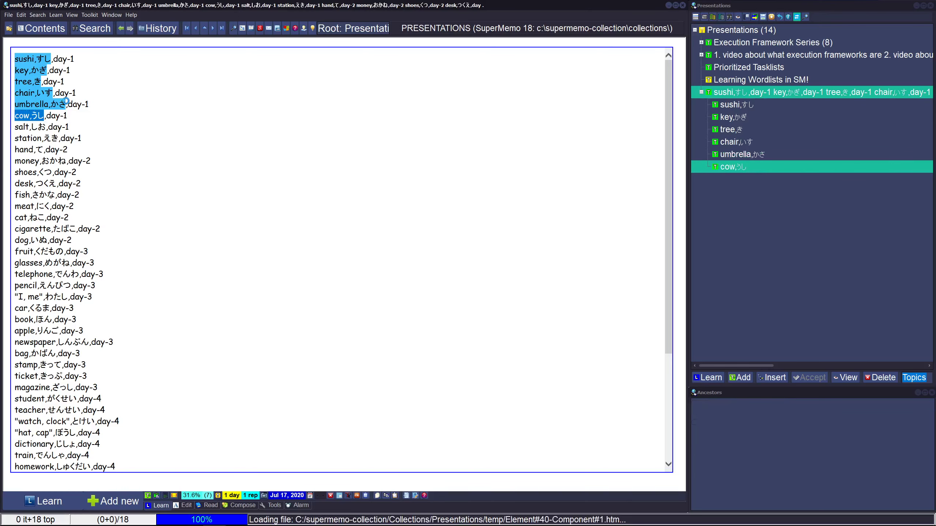
{"action": "key", "text": "shift+Home"}
{"action": "key", "text": "alt+x"}
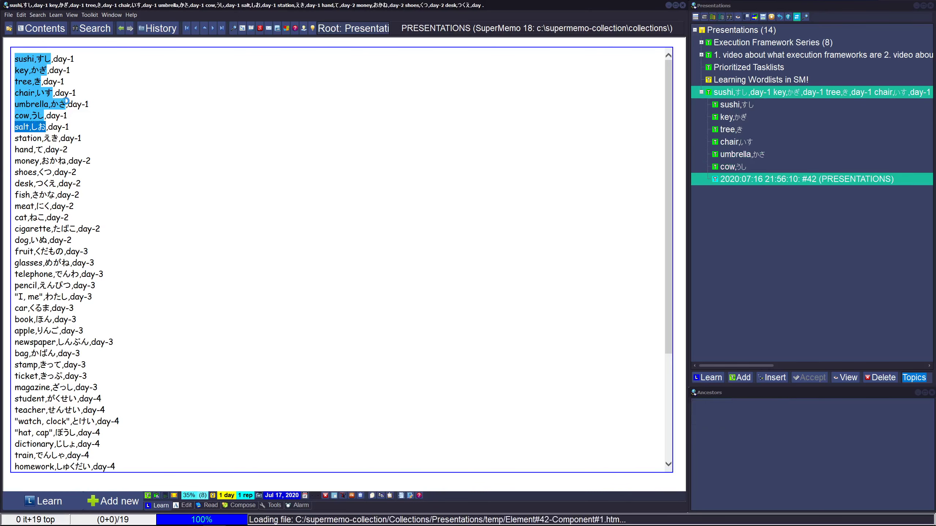
Extract "station,えき" and "hand,て" from the word list as separate topics.
{"action": "key", "text": "Down"}
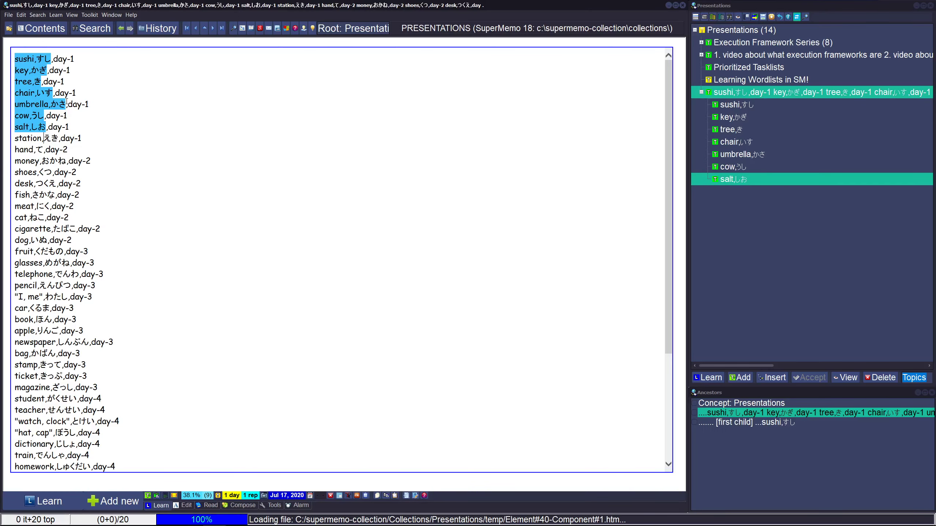
{"action": "key", "text": "shift+Home"}
{"action": "key", "text": "alt+x"}
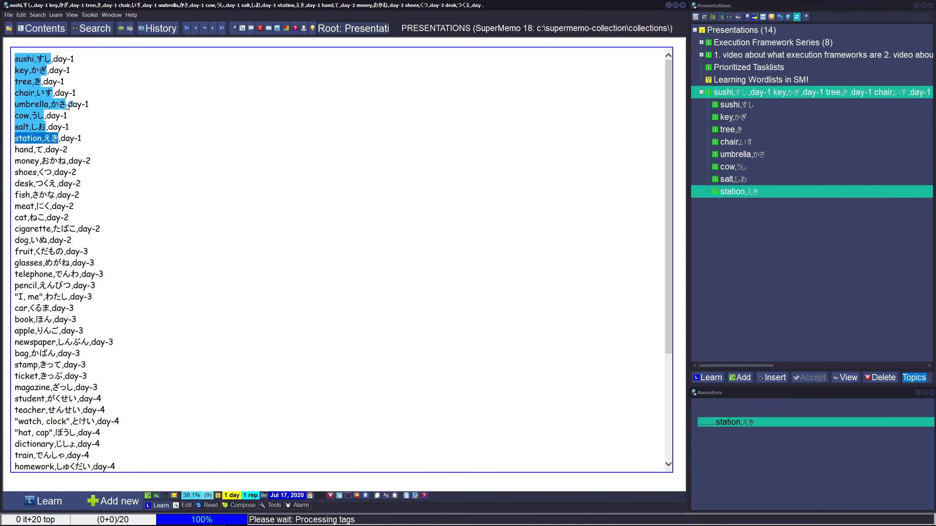
{"action": "key", "text": "Down"}
{"action": "key", "text": "shift+Home"}
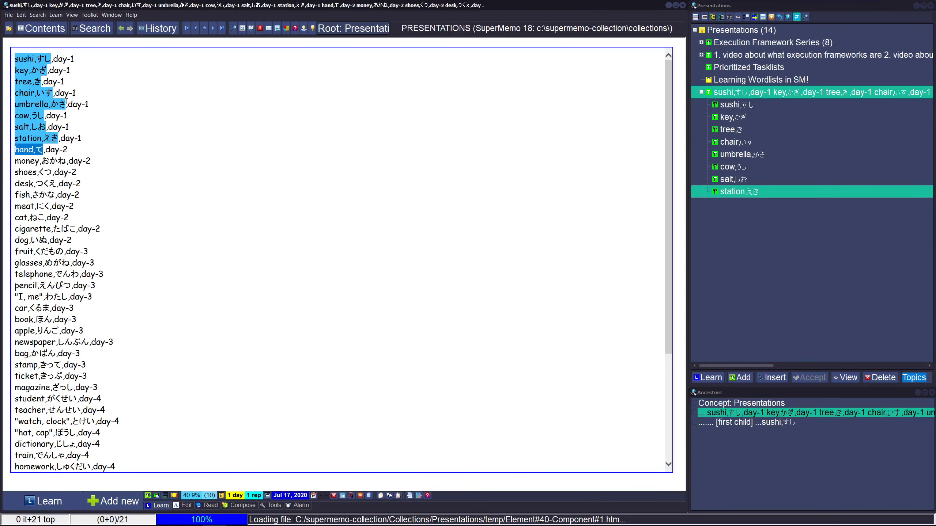
{"action": "key", "text": "alt+x"}
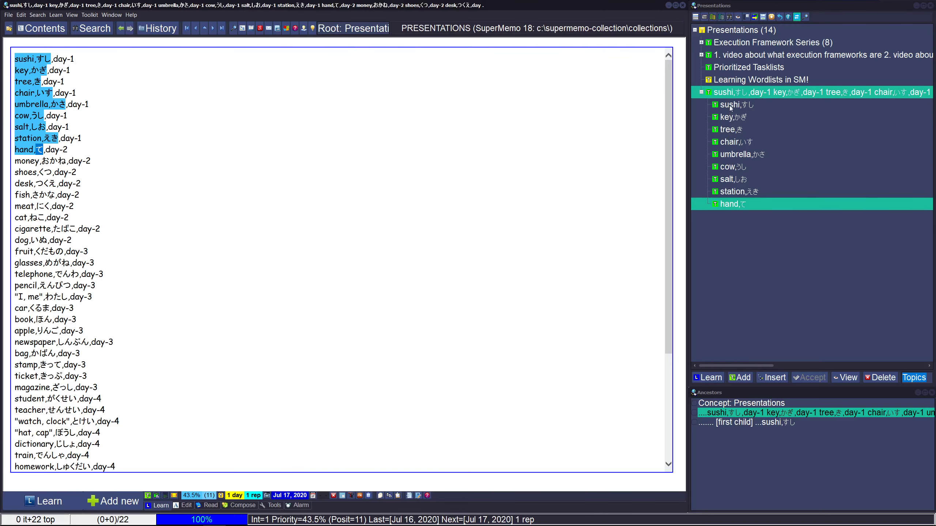
Extract "money,おかね" from the parent word list as a separate topic.
{"action": "key", "text": "ctrl+l"}
{"action": "left_click", "coordinate": [790, 92]}
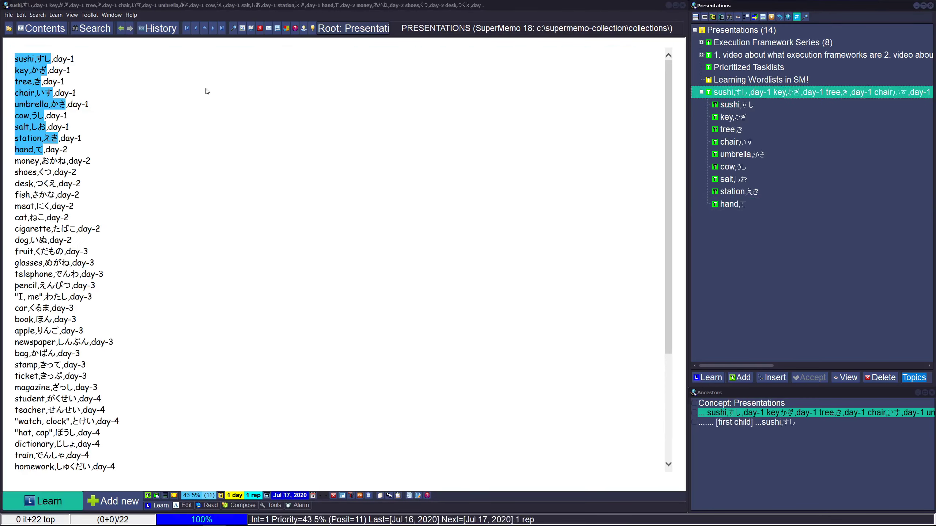
{"action": "left_click_drag", "start_coordinate": [66, 161], "coordinate": [14, 161]}
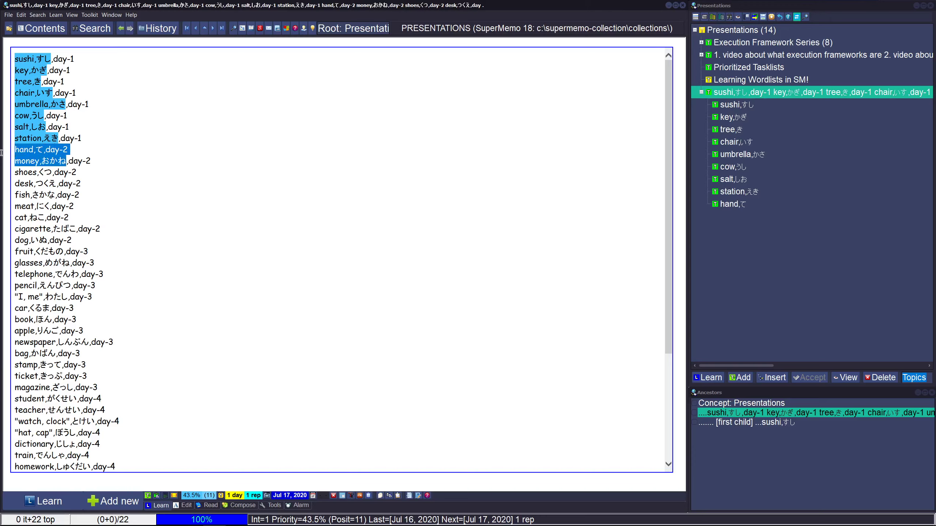
{"action": "key", "text": "alt+x"}
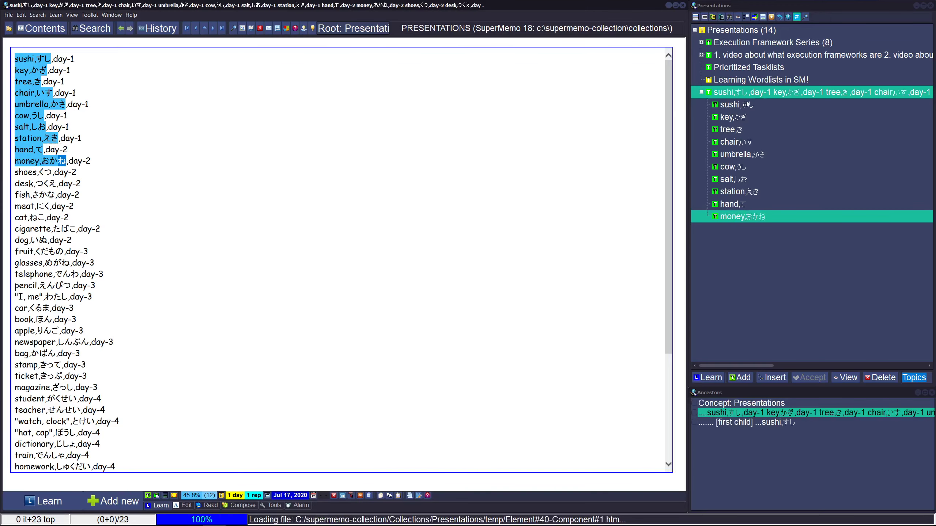
Open the extracted "sushi,すし" topic for text editing.
{"action": "key", "text": "ctrl+l"}
{"action": "left_click", "coordinate": [201, 156]}
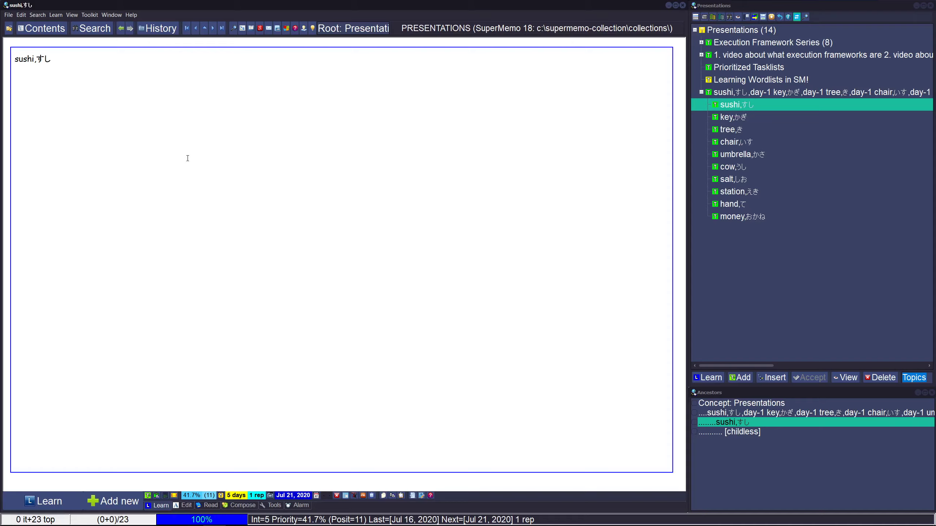
Add the line "cloze deletion: cat" below the sushi entry and make a cloze deletion of "cat".
{"action": "type", "text": "english"}
{"action": "key", "text": "shift+Home"}
{"action": "type", "text": "cloze deletion: cat"}
{"action": "key", "text": "ctrl+shift+Left"}
{"action": "key", "text": "alt+z"}
Add the line "alt+z: cloze deletion" to the Notepad notes and return to SuperMemo.
{"action": "key", "text": "alt+Tab"}
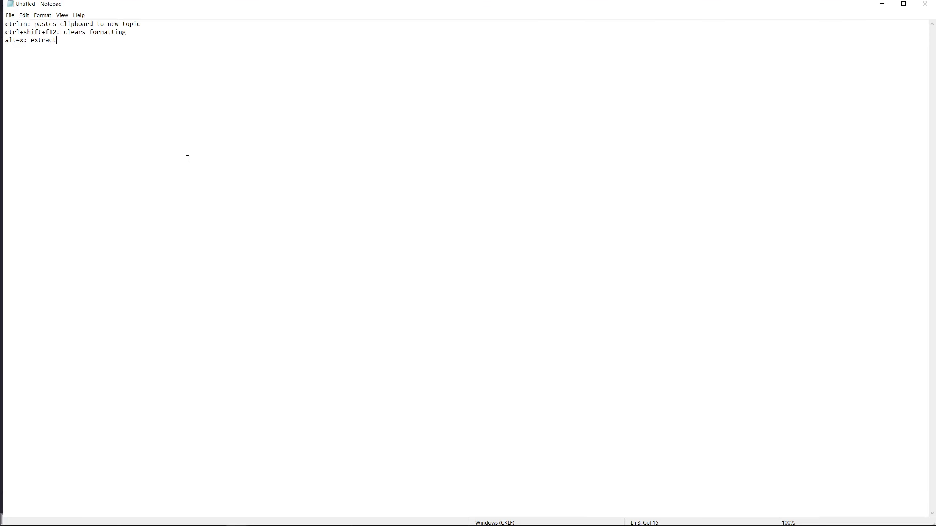
{"action": "type", "text": "alt+z: cloze deletion"}
{"action": "key", "text": "alt+Tab"}
Delete the sample cloze item and remove the "cloze deletion: cat" line from the sushi topic.
{"action": "key", "text": "alt+Left"}
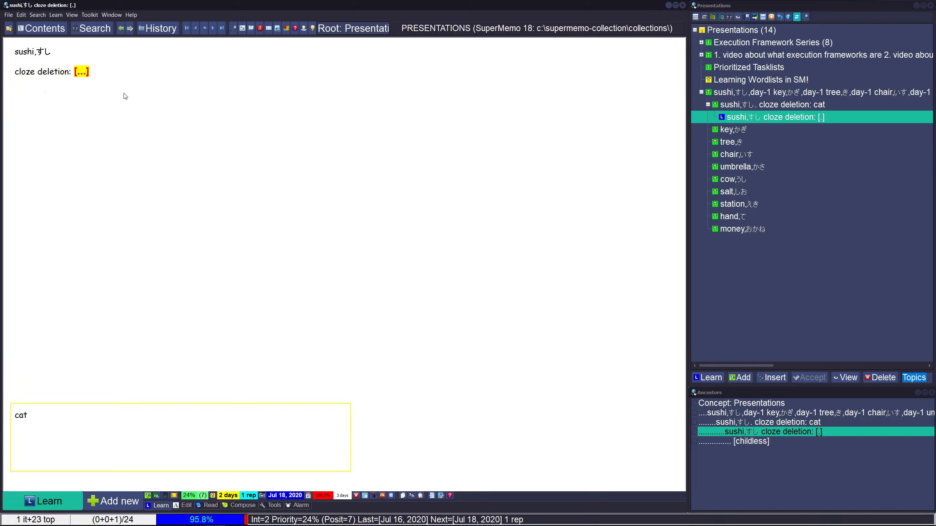
{"action": "key", "text": "ctrl+shift+Delete"}
{"action": "key", "text": "Return"}
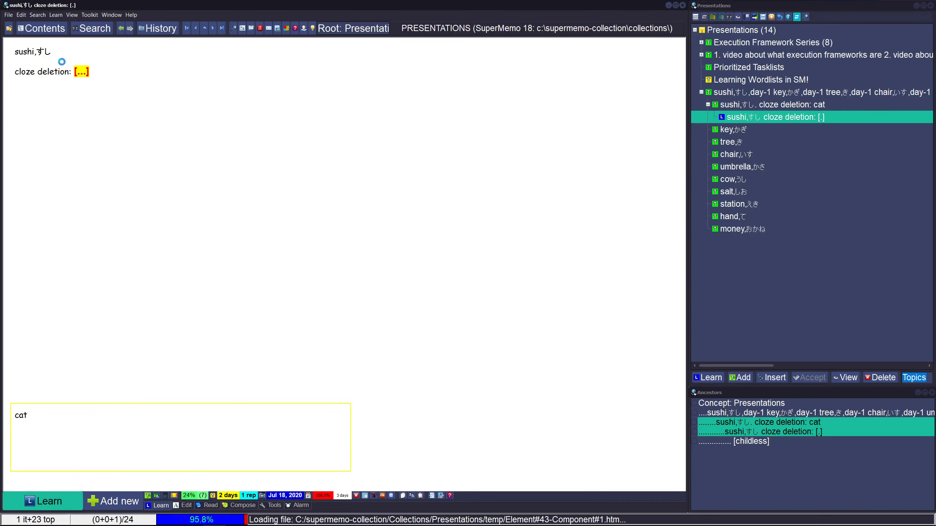
{"action": "left_click_drag", "start_coordinate": [87, 79], "coordinate": [26, 88]}
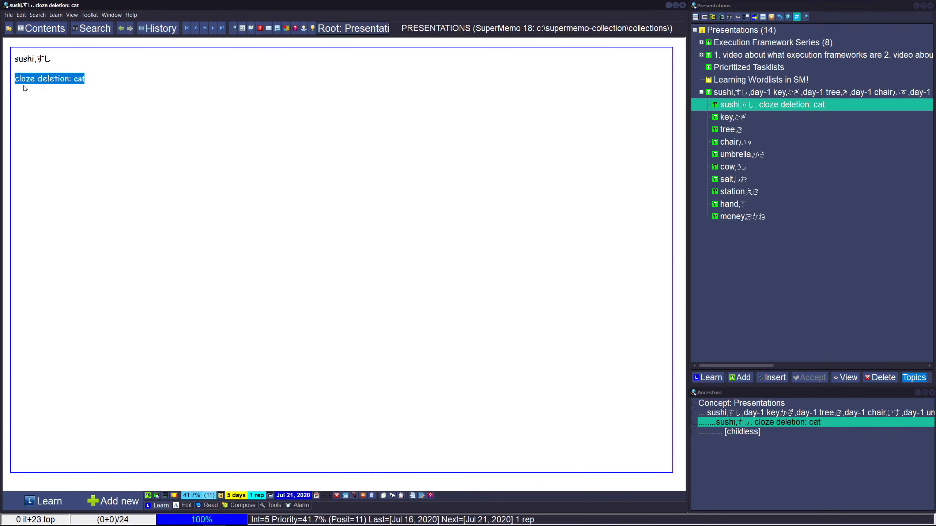
{"action": "key", "text": "Delete"}
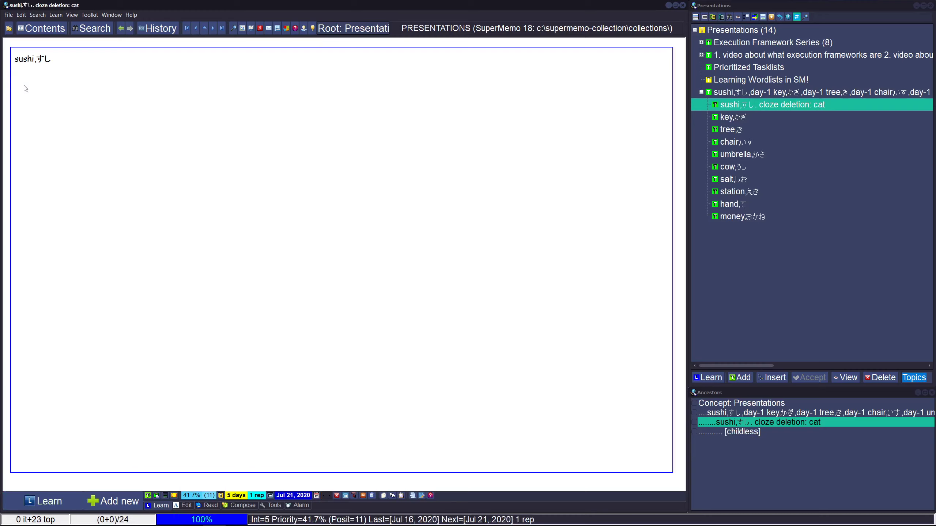
{"action": "key", "text": "ctrl+shift+Right"}
{"action": "key", "text": "Right"}
{"action": "key", "text": "ctrl+shift+Right"}
{"action": "key", "text": "Right"}
{"action": "type", "text": "test"}
{"action": "key", "text": "BackSpace"}
{"action": "key", "text": "BackSpace"}
{"action": "key", "text": "BackSpace"}
{"action": "key", "text": "BackSpace"}
Below the sushi entry, write the card direction as two paragraphs, "q: english" and "a: Japanese".
{"action": "type", "text": "english ->"}
{"action": "type", "text": " Japanese"}
{"action": "key", "text": "Home"}
{"action": "type", "text": "q:"}
{"action": "key", "text": "ctrl+Right"}
{"action": "key", "text": "Delete"}
{"action": "key", "text": "Delete"}
{"action": "key", "text": "Delete"}
{"action": "key", "text": "Return"}
{"action": "key", "text": "Return"}
{"action": "type", "text": "a:"}
Add the reverse pair "q: Japanese" and "a: English", with an empty line separating it from the first pair.
{"action": "key", "text": "Return"}
{"action": "key", "text": "Return"}
{"action": "type", "text": "q: Japanese"}
{"action": "key", "text": "Return"}
{"action": "key", "text": "Return"}
{"action": "type", "text": "a: English"}
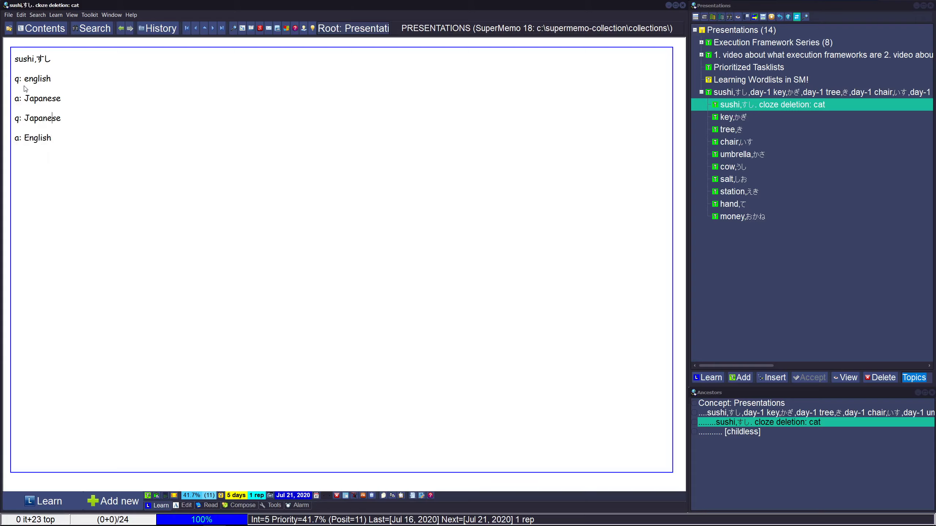
{"action": "key", "text": "Up"}
{"action": "key", "text": "Up"}
{"action": "key", "text": "Return"}
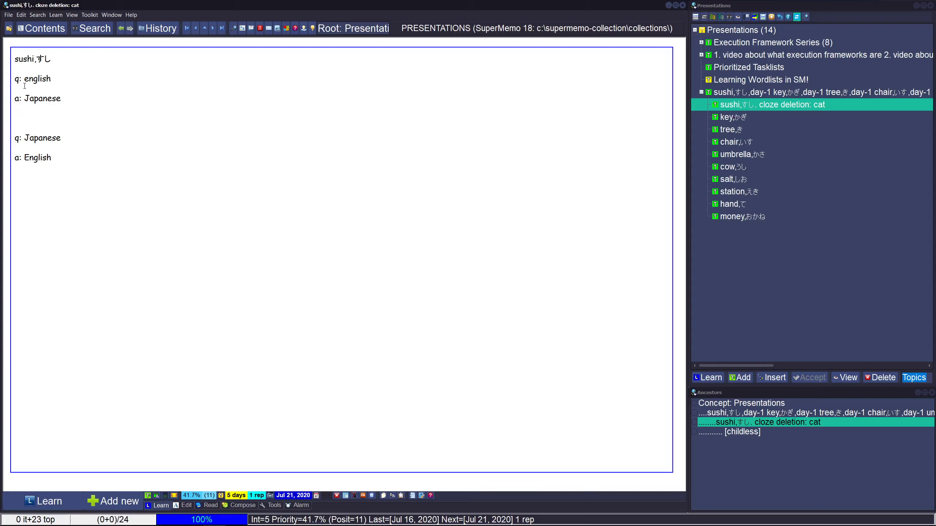
Remove all the "q:" and "a:" lines below the sushi entry so only "sushi,すし" remains in the topic.
{"action": "key", "text": "shift+Down"}
{"action": "key", "text": "shift+Down"}
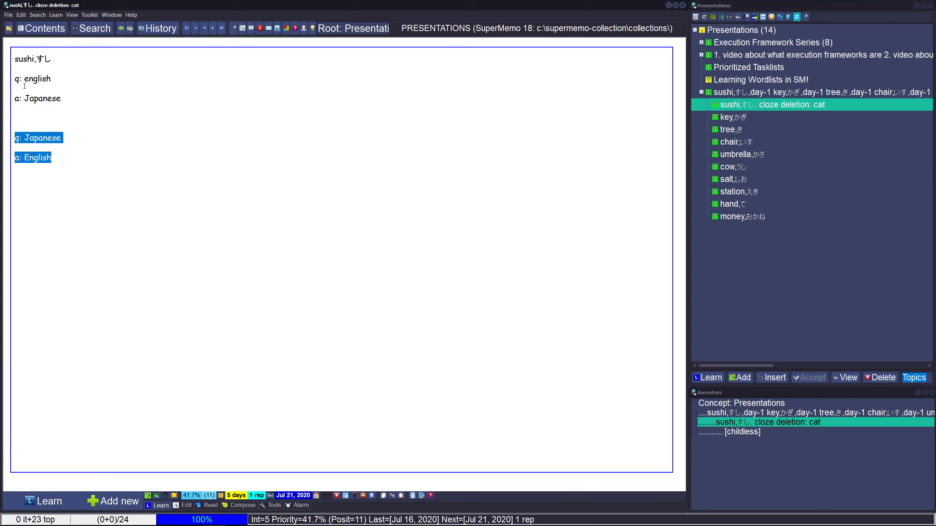
{"action": "key", "text": "Up"}
{"action": "key", "text": "Up"}
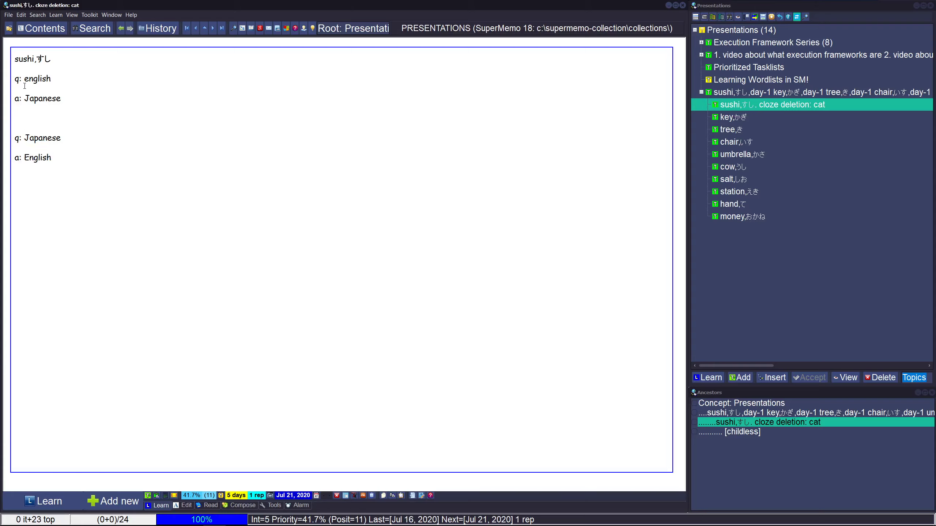
{"action": "key", "text": "shift+Down"}
{"action": "key", "text": "shift+Down"}
{"action": "key", "text": "Up"}
{"action": "key", "text": "shift+Down"}
{"action": "key", "text": "shift+Down"}
{"action": "key", "text": "shift+Down"}
{"action": "key", "text": "shift+Down"}
{"action": "key", "text": "shift+Down"}
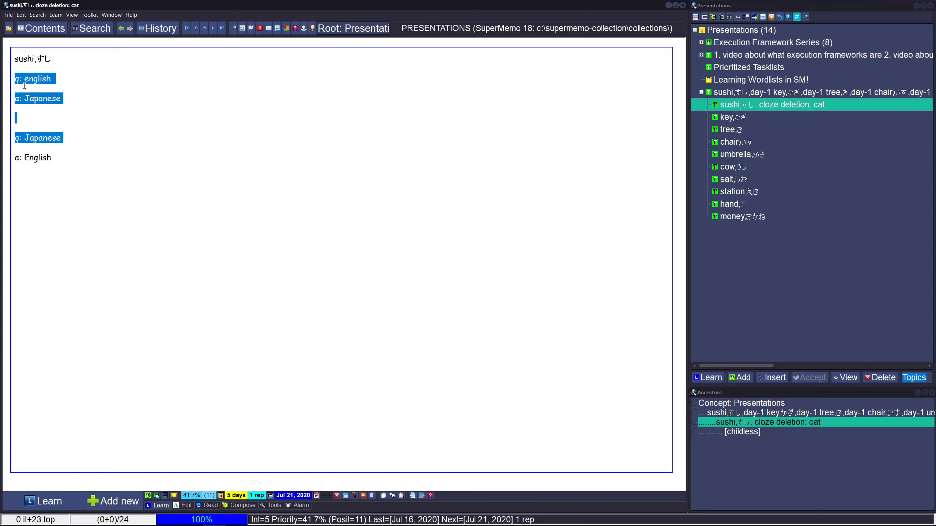
{"action": "key", "text": "Delete"}
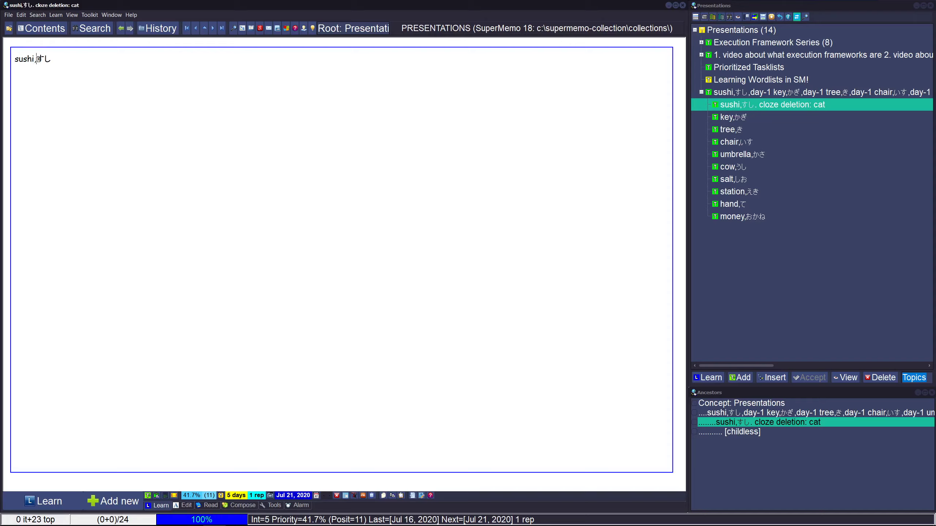
Create a cloze deletion on the word "sushi" and return to the parent sushi topic.
{"action": "left_click_drag", "start_coordinate": [32, 59], "coordinate": [15, 61]}
{"action": "key", "text": "alt+z"}
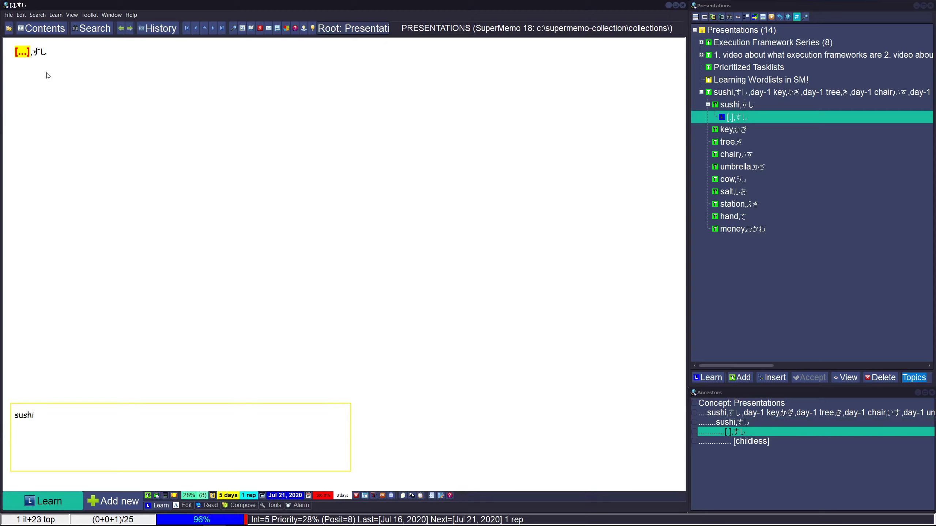
{"action": "key", "text": "ctrl+Up"}
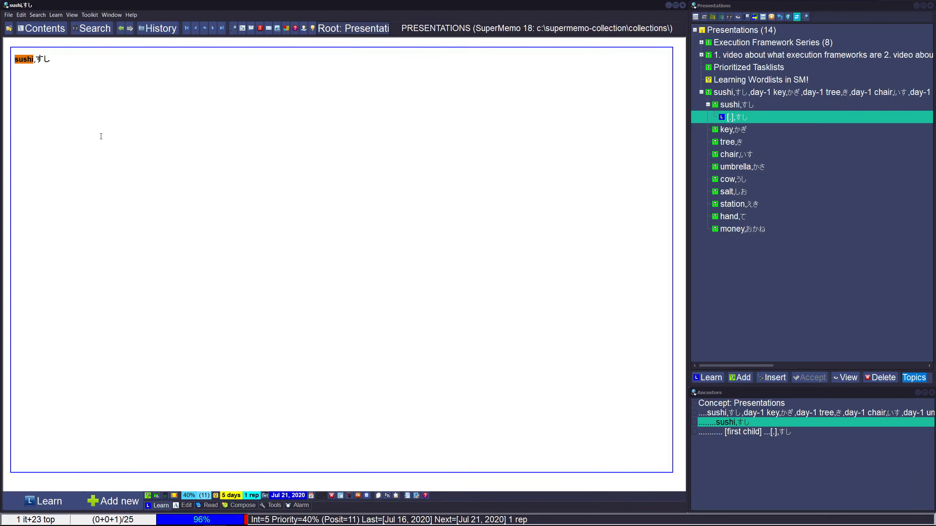
Reschedule the sushi topic with an interval of 10 days.
{"action": "left_click", "coordinate": [725, 107]}
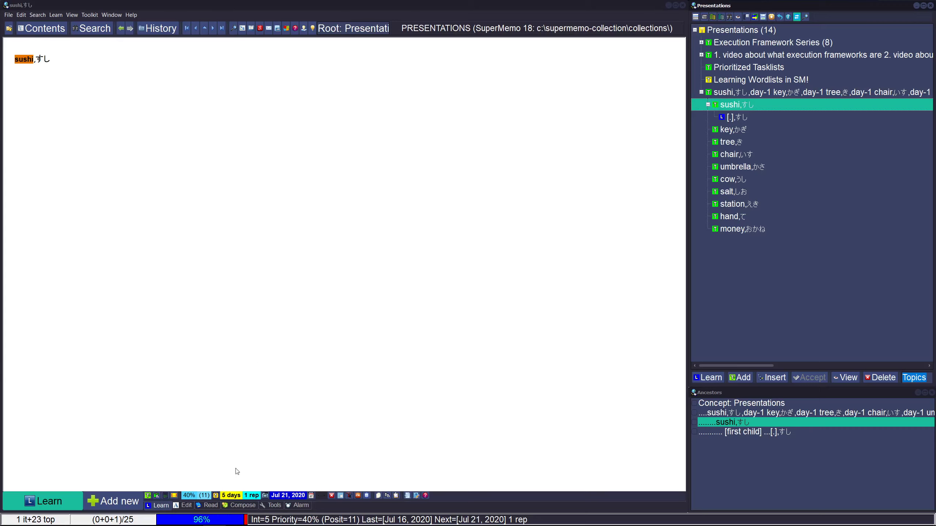
{"action": "left_click", "coordinate": [252, 344]}
{"action": "key", "text": "ctrl+j"}
{"action": "type", "text": "10"}
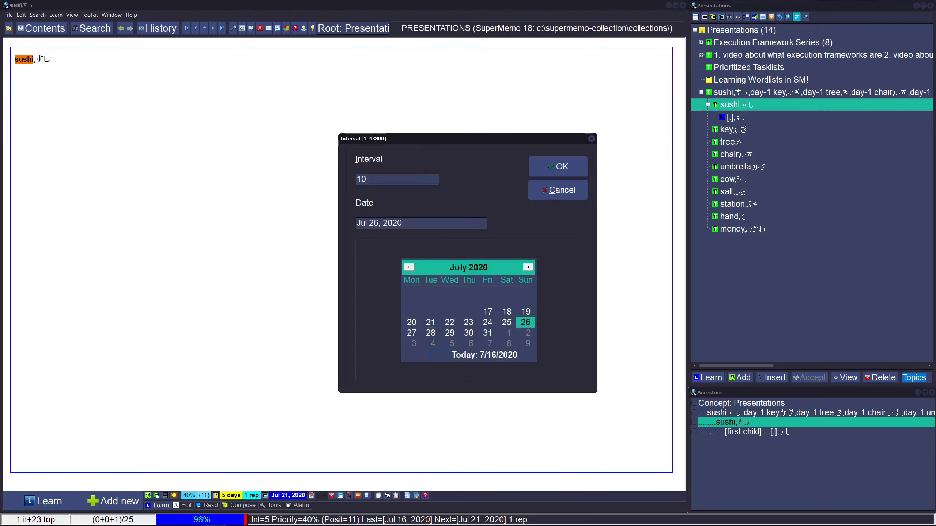
{"action": "key", "text": "Return"}
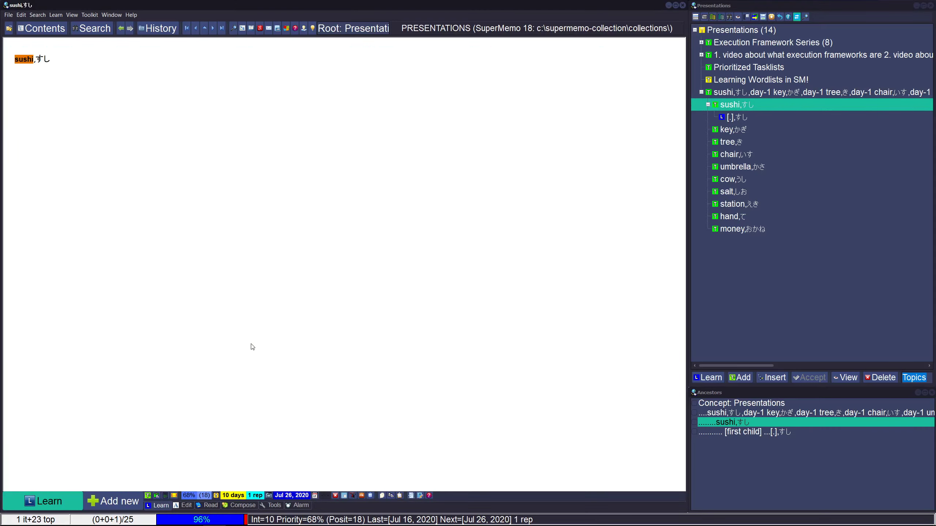
Create a second cloze deletion from the sushi topic on "すし" and highlight the answer of the new item.
{"action": "left_click", "coordinate": [251, 344]}
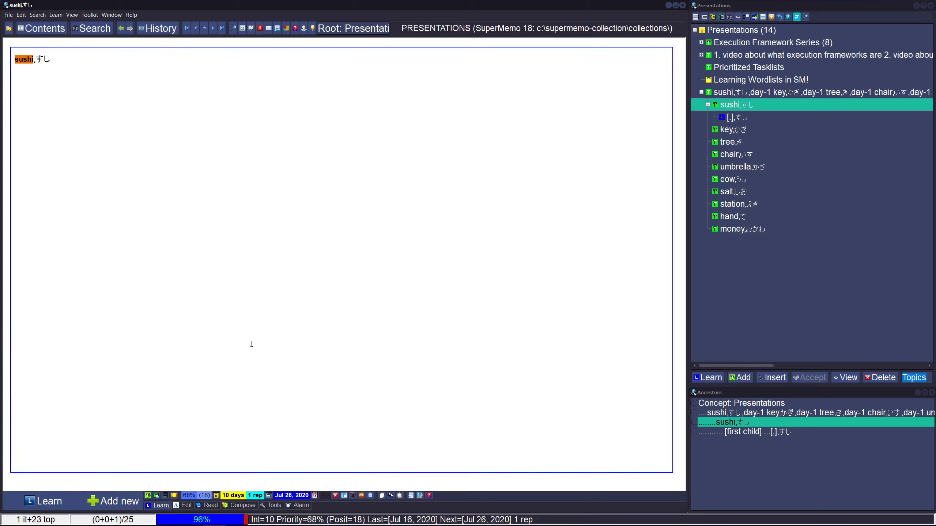
{"action": "key", "text": "ctrl+shift+Left"}
{"action": "key", "text": "alt+z"}
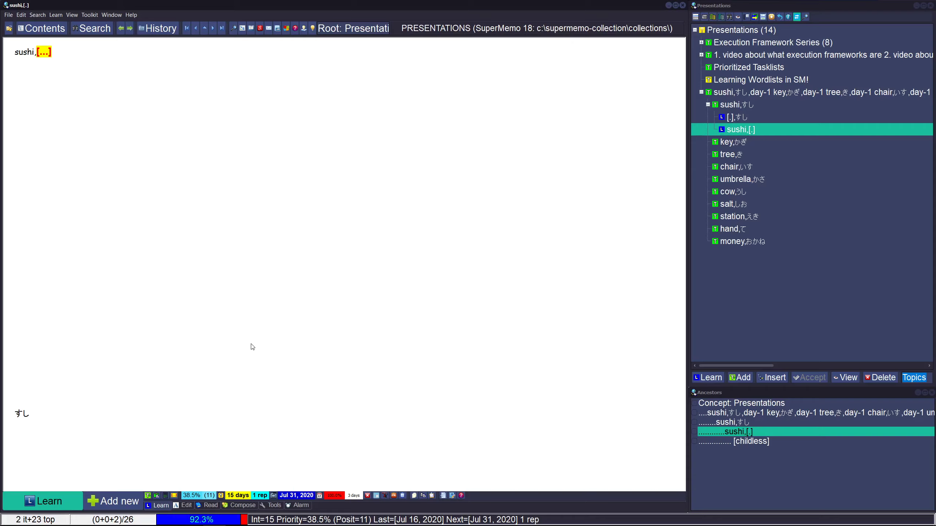
{"action": "left_click", "coordinate": [40, 419]}
{"action": "left_click_drag", "start_coordinate": [39, 415], "coordinate": [9, 412]}
{"action": "left_click", "coordinate": [419, 258]}
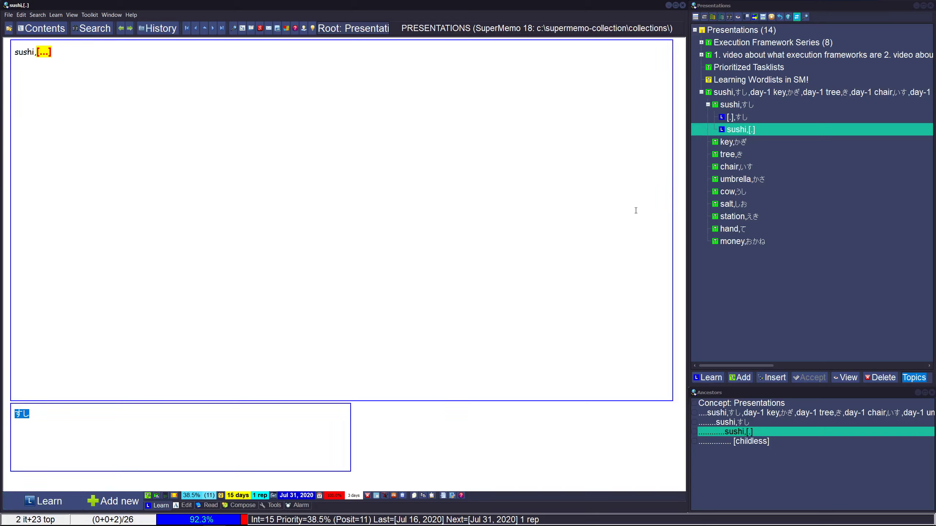
Open the key topic, write "ctrl+f3" below its entry and copy that text.
{"action": "left_click", "coordinate": [731, 143]}
{"action": "left_click", "coordinate": [459, 126]}
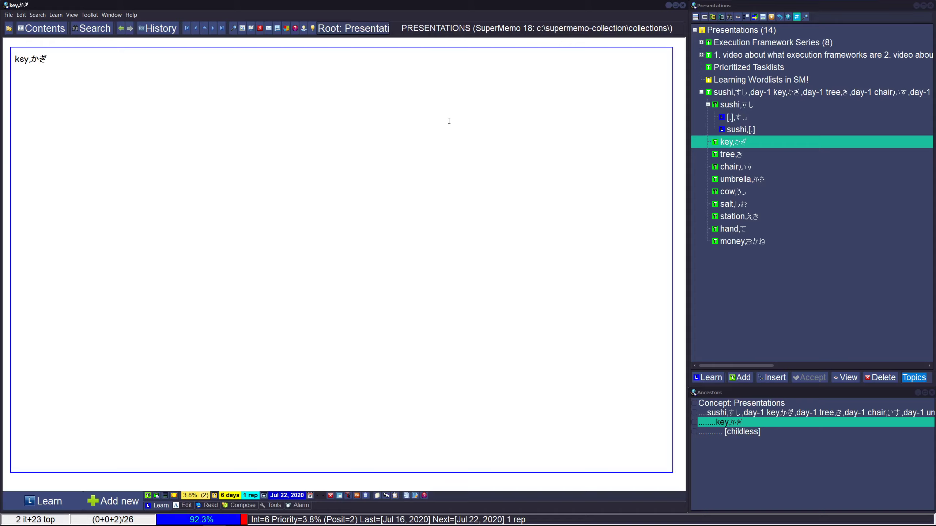
{"action": "key", "text": "shift+Left"}
{"action": "key", "text": "shift+Left"}
{"action": "key", "text": "Right"}
{"action": "type", "text": "ctrl+f3"}
{"action": "key", "text": "shift+Home"}
{"action": "key", "text": "ctrl+c"}
Switch to Notepad, add the copied shortcut as a new line in the notes, and return to SuperMemo.
{"action": "key", "text": "alt+Tab"}
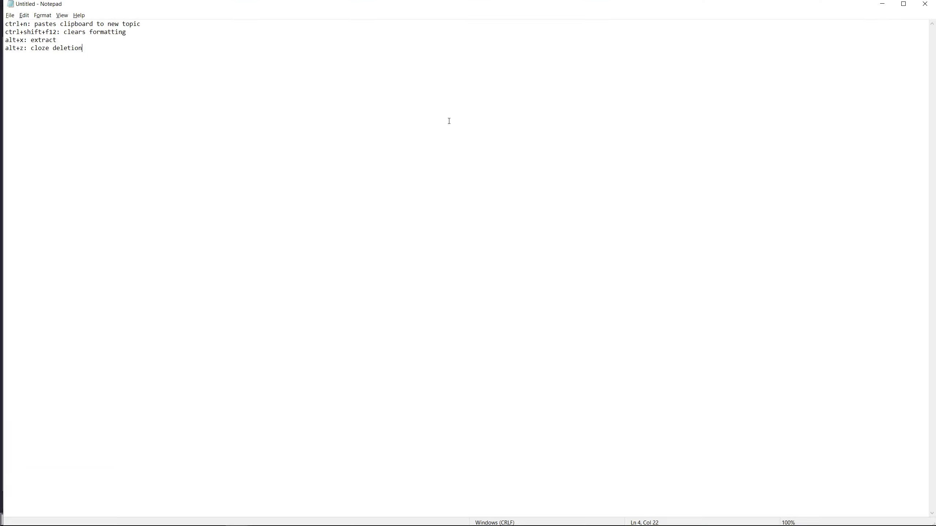
{"action": "key", "text": "Return"}
{"action": "key", "text": "ctrl+v"}
{"action": "key", "text": "Return"}
{"action": "key", "text": "alt+Tab"}
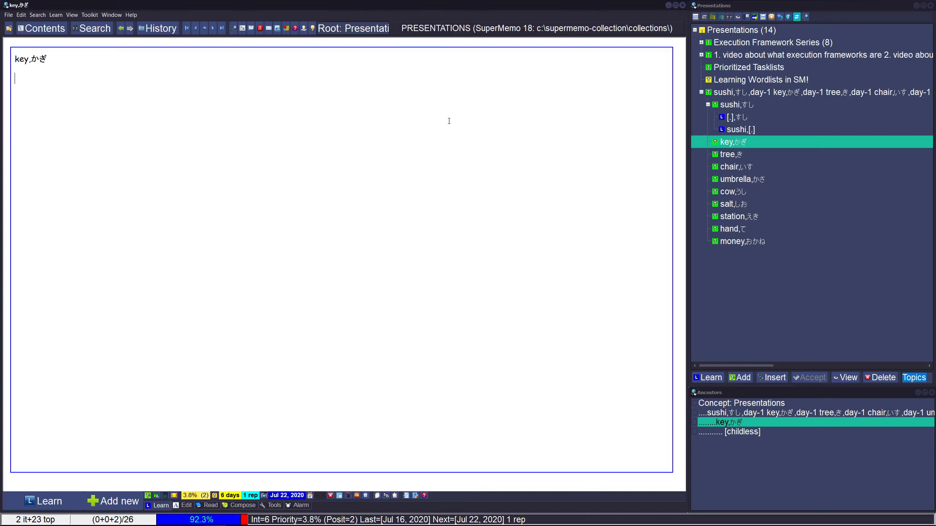
Look up the word "かぎ" from the key topic in Google Images.
{"action": "key", "text": "End"}
{"action": "key", "text": "ctrl+shift+Left"}
{"action": "key", "text": "ctrl+F3"}
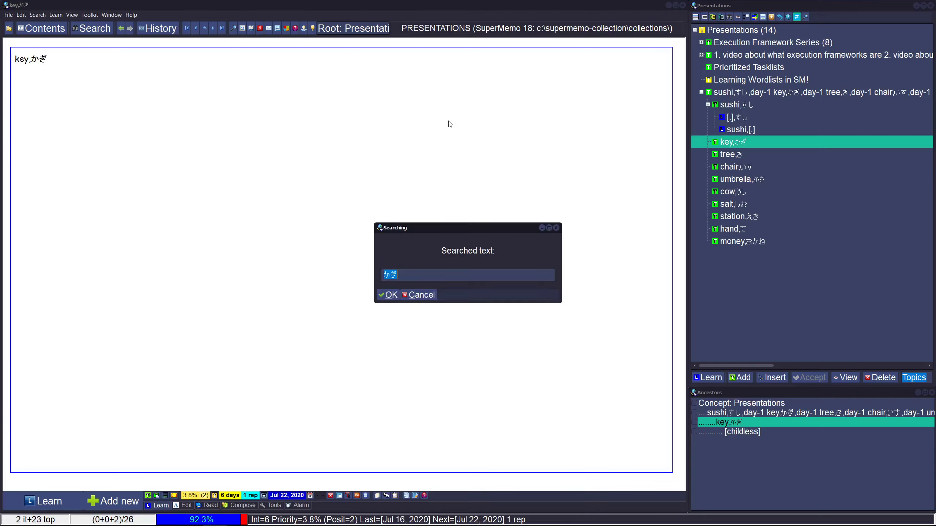
{"action": "key", "text": "Return"}
{"action": "key", "text": "Down"}
{"action": "key", "text": "Down"}
{"action": "key", "text": "Down"}
{"action": "key", "text": "Down"}
{"action": "key", "text": "Return"}
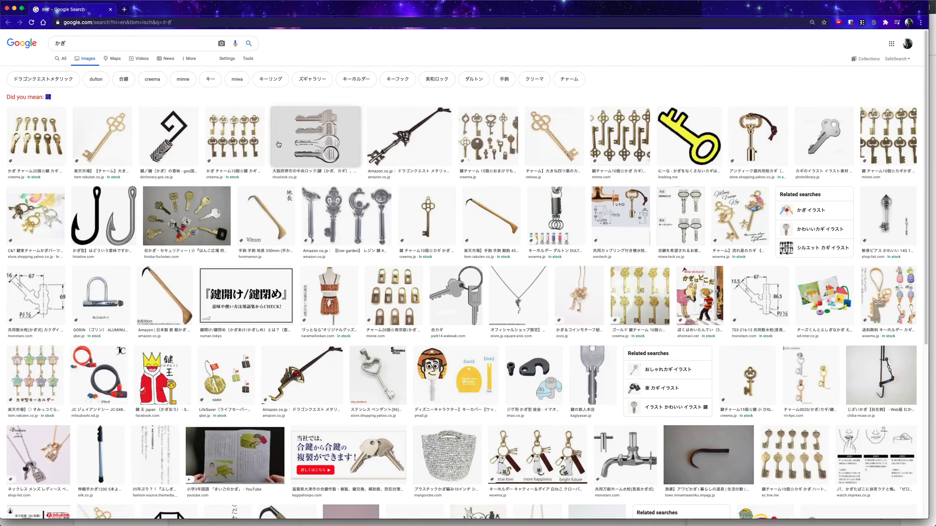
Copy the enlarged picture of the gold four-leaf key from the image results and switch back to SuperMemo.
{"action": "left_click", "coordinate": [119, 122]}
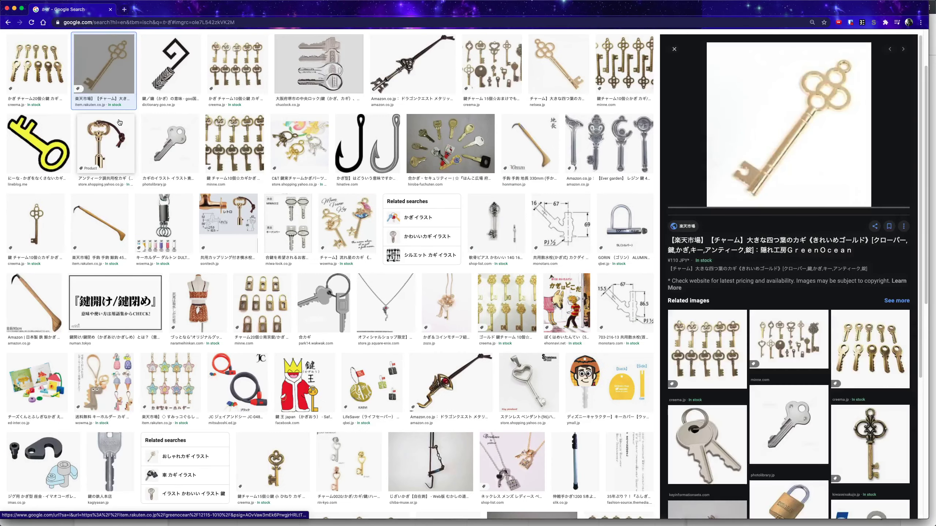
{"action": "right_click", "coordinate": [805, 140]}
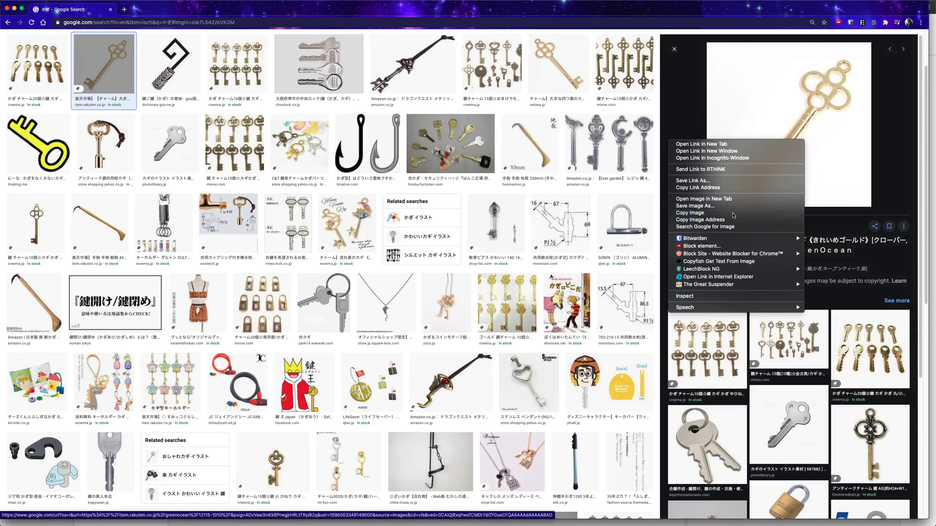
{"action": "left_click", "coordinate": [733, 214]}
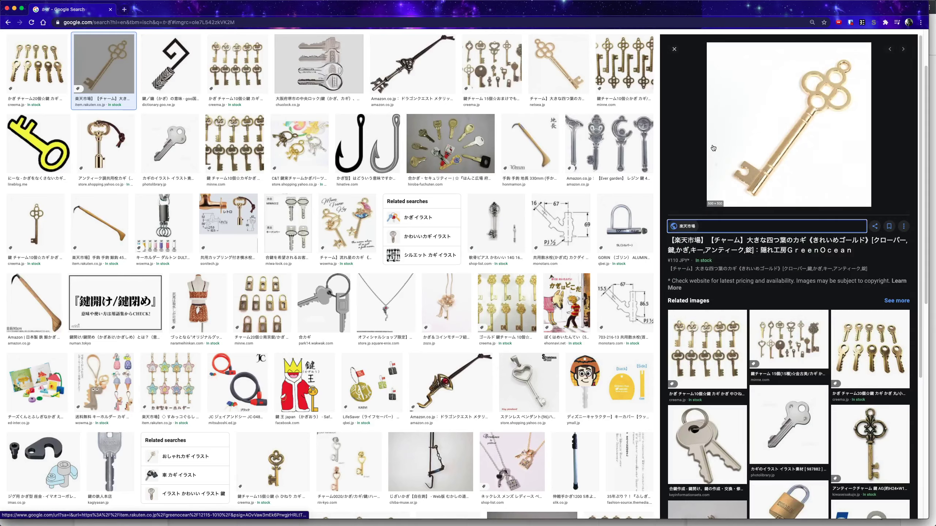
{"action": "key", "text": "super+Tab"}
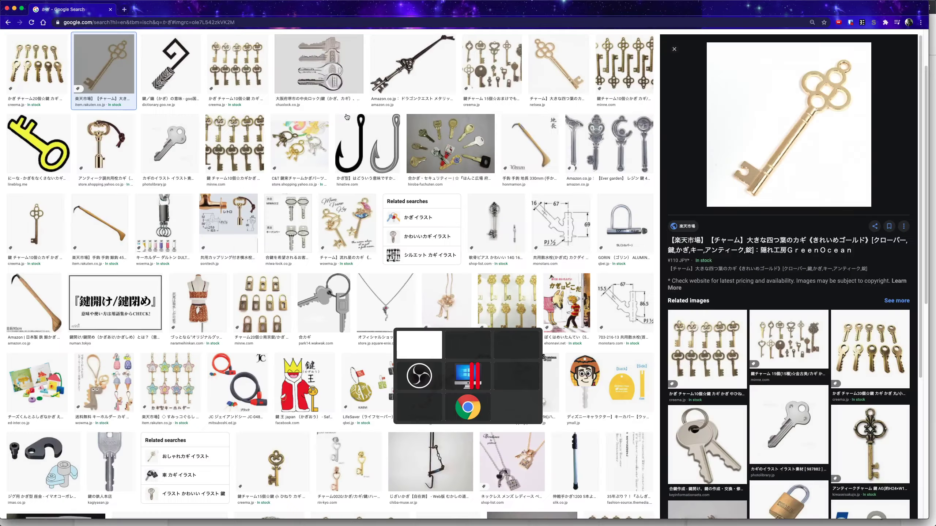
{"action": "key", "text": "super+Tab"}
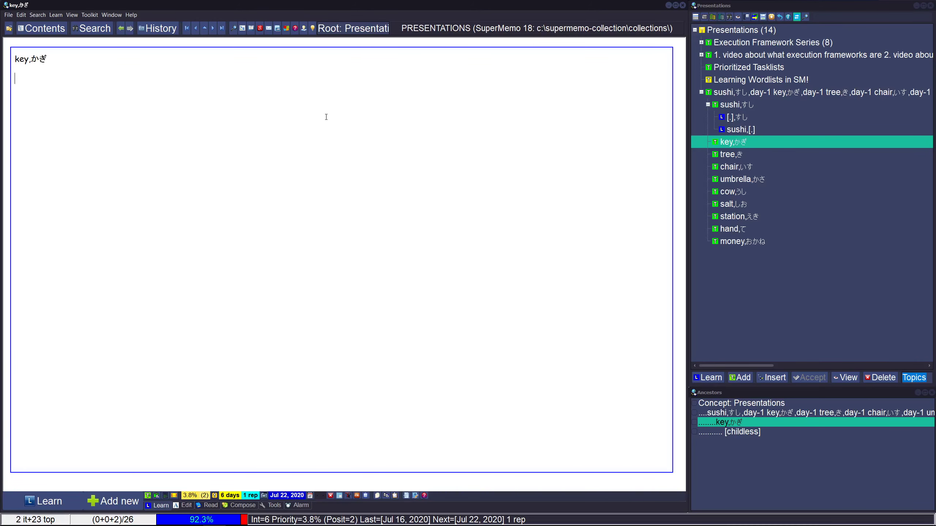
Paste the key picture into the key topic as an image component and apply the Article Picture template.
{"action": "key", "text": "ctrl+v"}
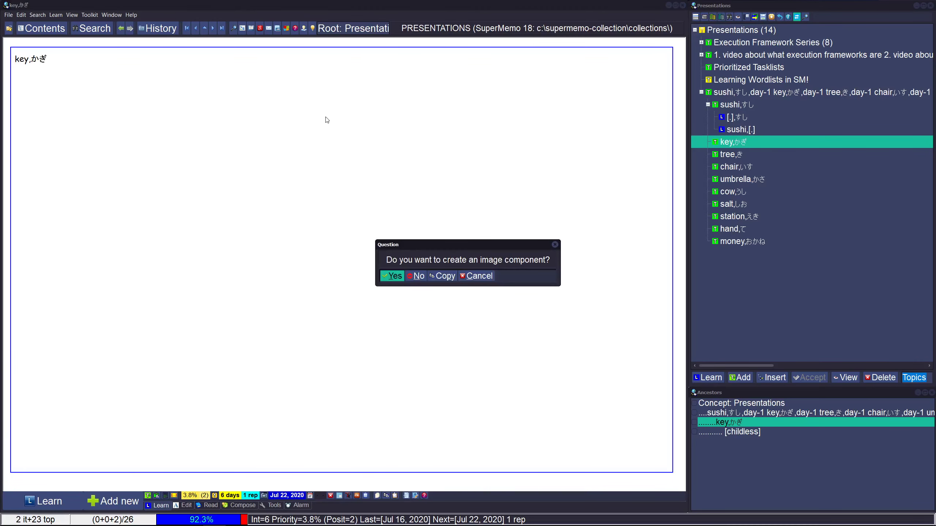
{"action": "key", "text": "Return"}
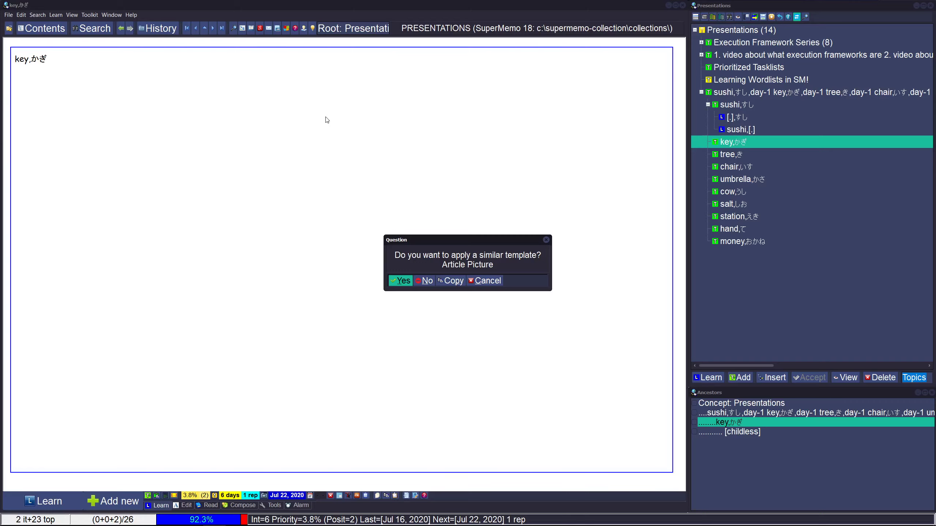
{"action": "key", "text": "Return"}
{"action": "key", "text": "Return"}
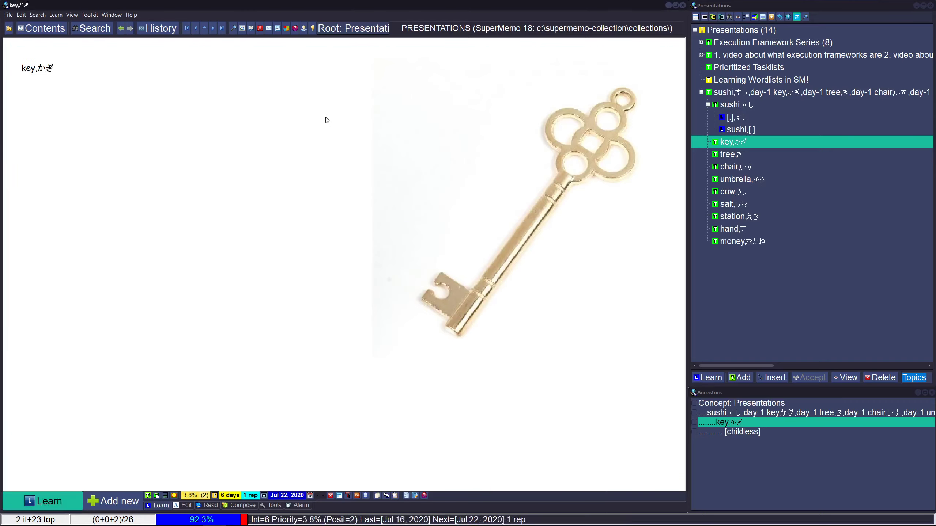
Create a cloze deletion on the word "key" in the illustrated key topic.
{"action": "left_click", "coordinate": [152, 90]}
{"action": "key", "text": "shift+Left"}
{"action": "key", "text": "shift+Left"}
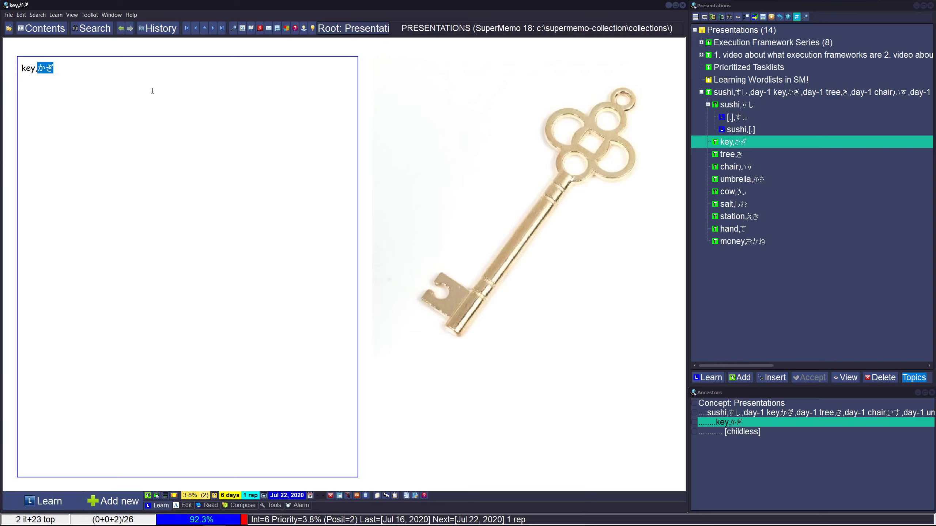
{"action": "key", "text": "Left"}
{"action": "key", "text": "Left"}
{"action": "key", "text": "shift+Home"}
{"action": "key", "text": "alt+z"}
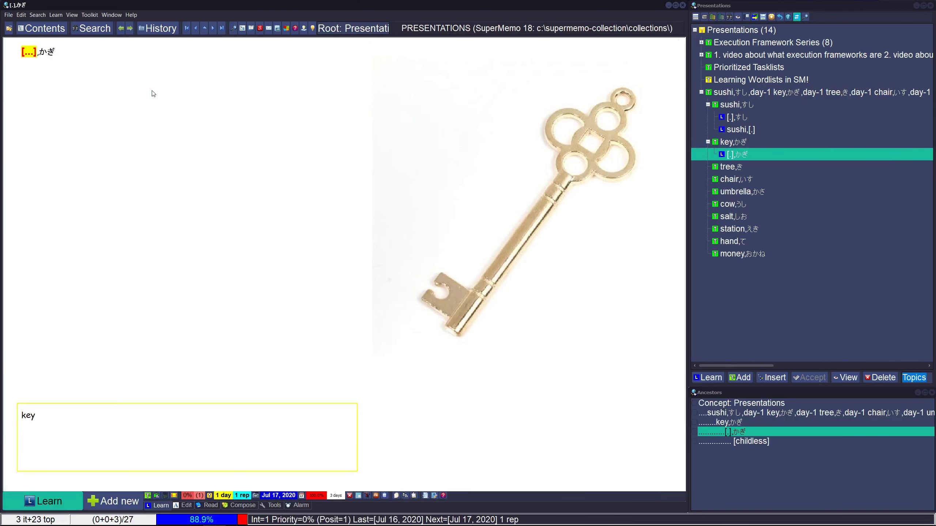
Start a repetition of the new key item, reveal its answer, and set the picture as an answer component.
{"action": "key", "text": "ctrl+l"}
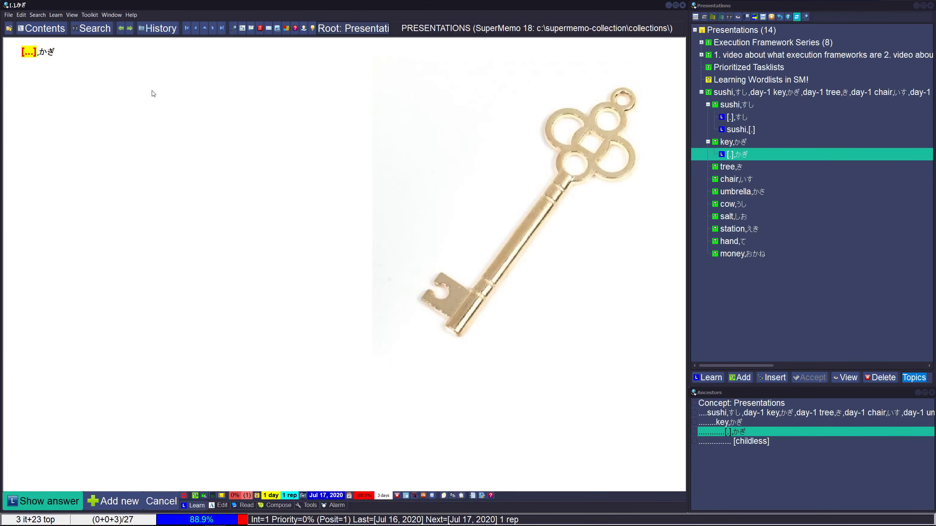
{"action": "key", "text": "Return"}
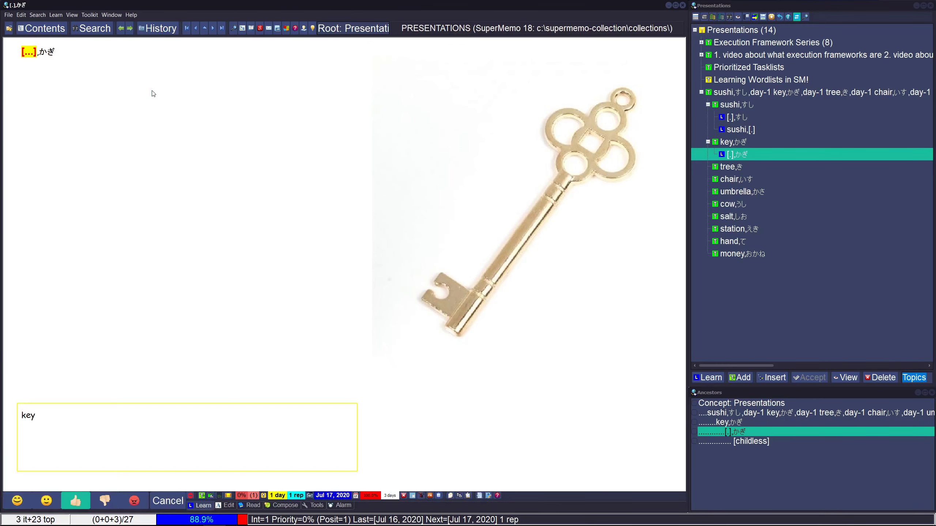
{"action": "right_click", "coordinate": [466, 250]}
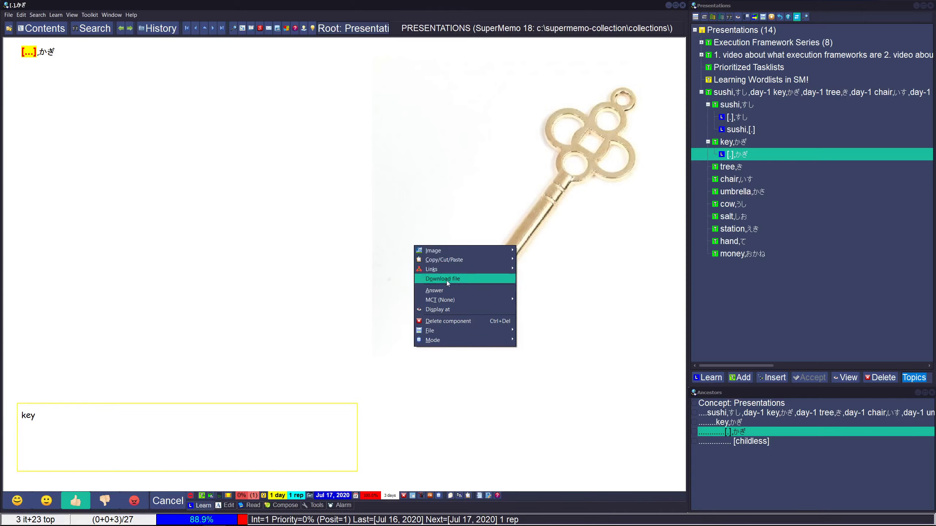
{"action": "left_click", "coordinate": [435, 290]}
{"action": "left_click", "coordinate": [197, 231]}
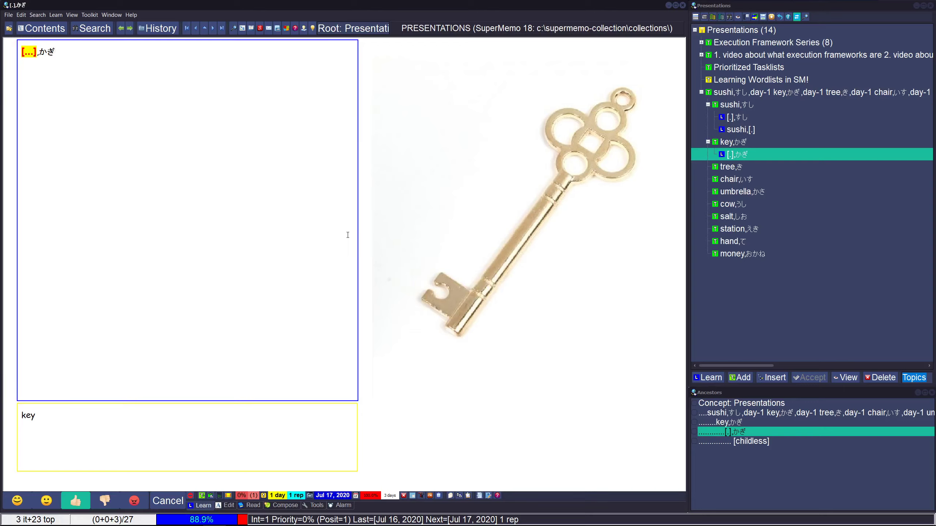
Go back to the question of the key item, reveal the answer again and accept the default grade.
{"action": "key", "text": "Escape"}
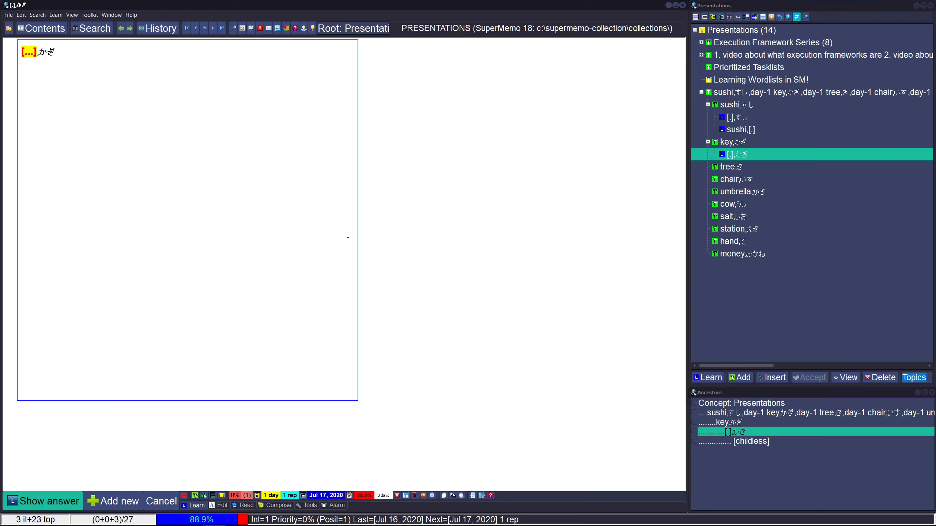
{"action": "key", "text": "Return"}
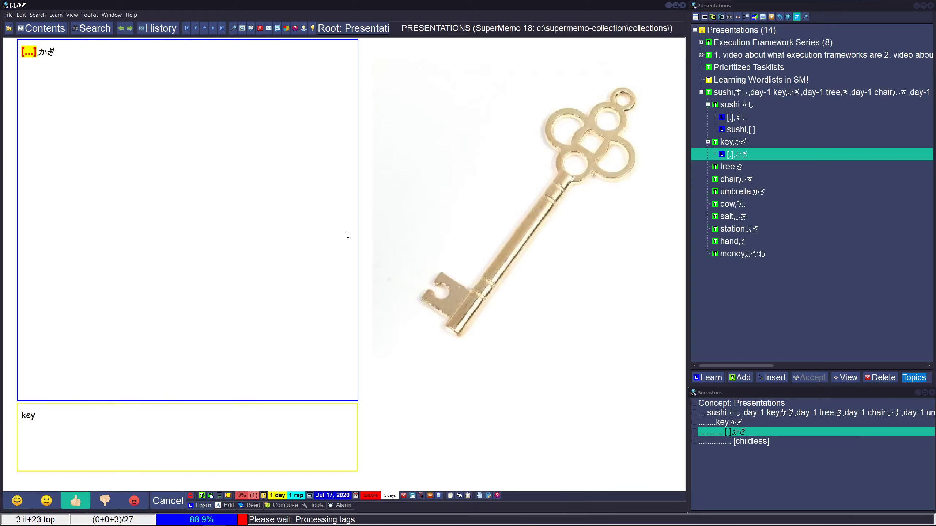
{"action": "key", "text": "Return"}
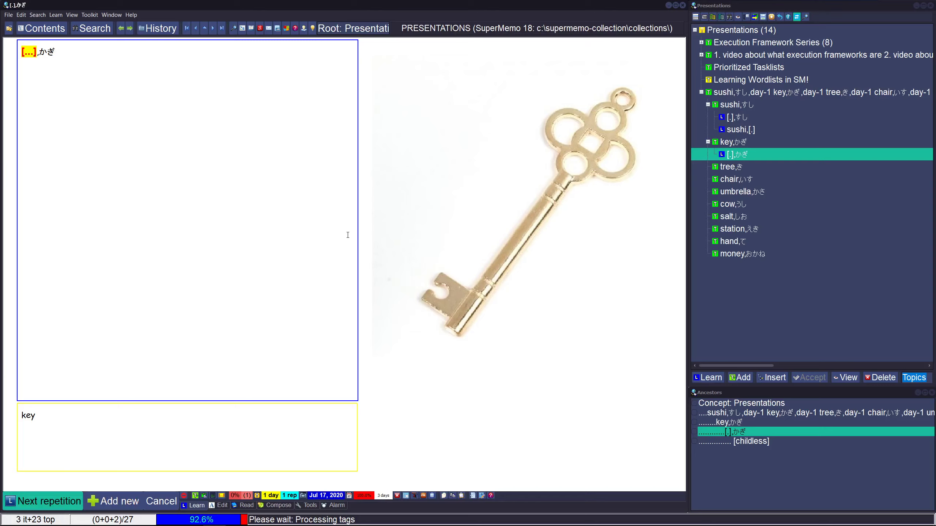
Create a cloze deletion on かぎ in the illustrated key topic.
{"action": "left_click", "coordinate": [731, 143]}
{"action": "left_click", "coordinate": [49, 70]}
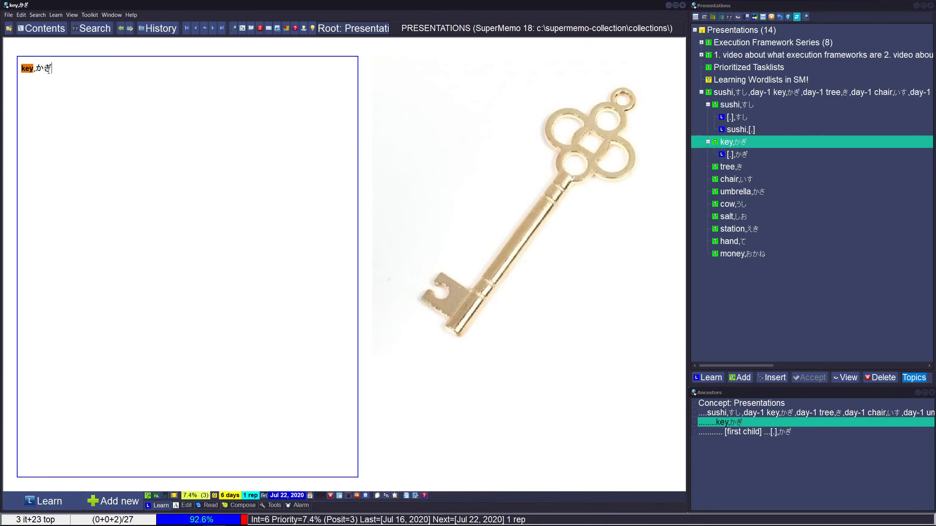
{"action": "left_click_drag", "start_coordinate": [37, 68], "coordinate": [52, 69]}
{"action": "key", "text": "alt+z"}
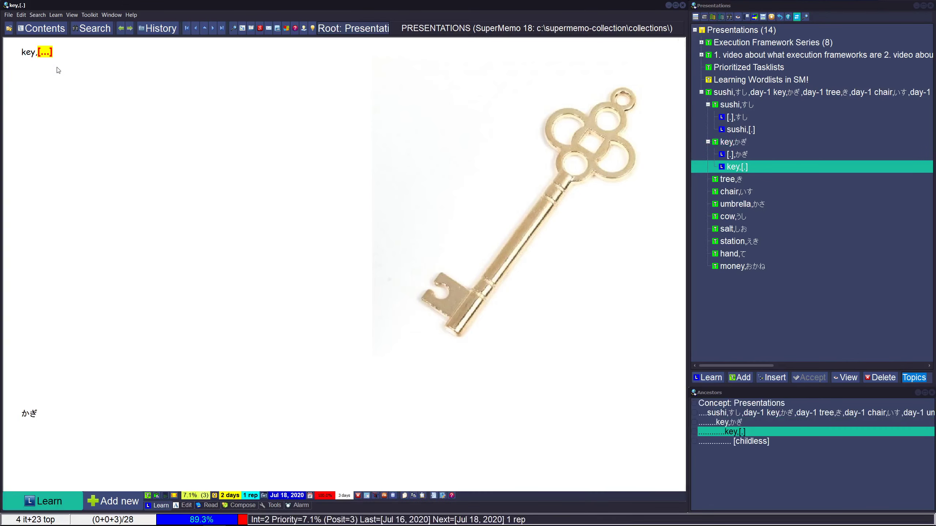
Clear all the question text of the new かぎ cloze item, leaving only the key picture as the prompt.
{"action": "left_click", "coordinate": [57, 68]}
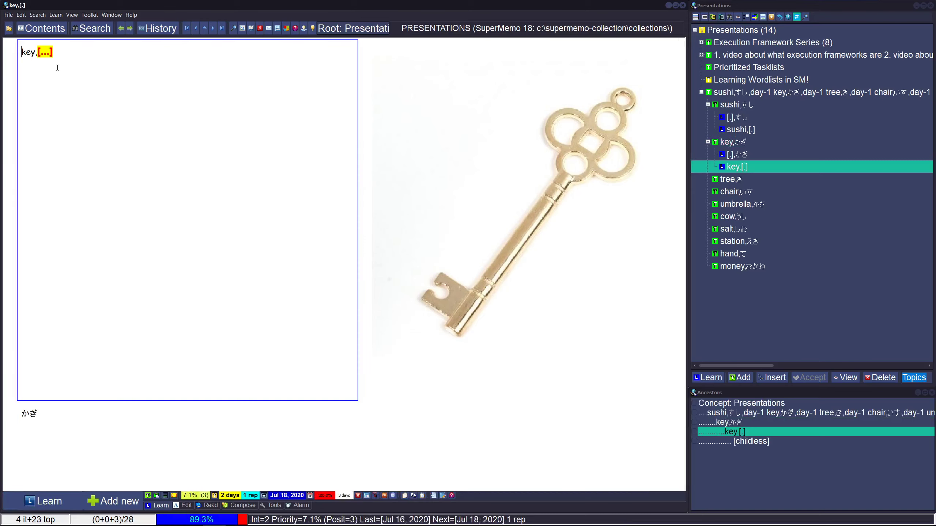
{"action": "key", "text": "ctrl+a"}
{"action": "key", "text": "Delete"}
Start a test repetition of the picture-only key item, reveal its answer, and return to the key topic.
{"action": "left_click", "coordinate": [547, 235]}
{"action": "right_click", "coordinate": [420, 282]}
{"action": "left_click", "coordinate": [224, 147]}
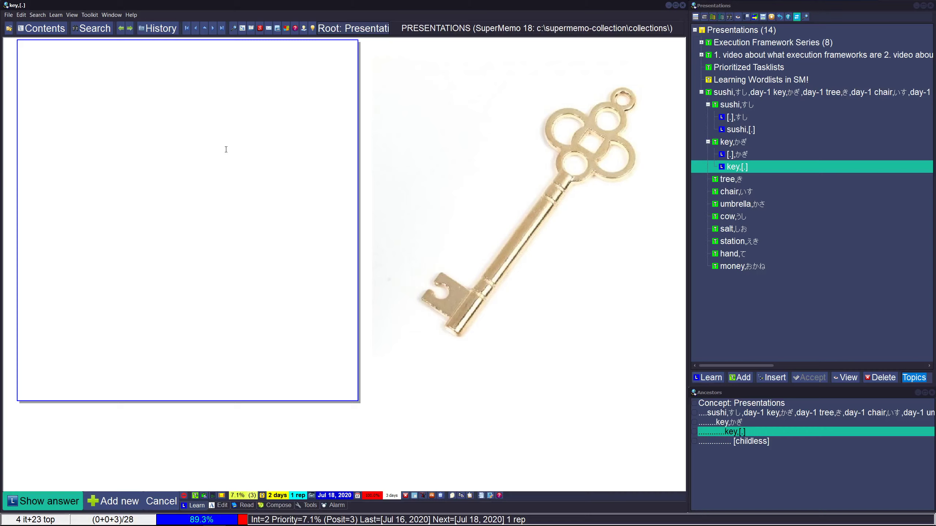
{"action": "key", "text": "Return"}
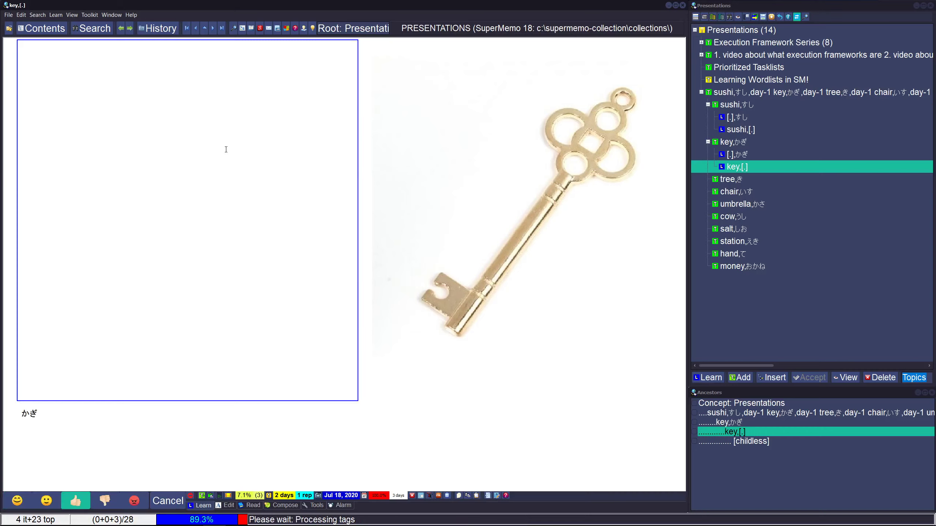
{"action": "left_click", "coordinate": [732, 143]}
Search Google Images for the word "tree" from the tree topic.
{"action": "left_click", "coordinate": [729, 179]}
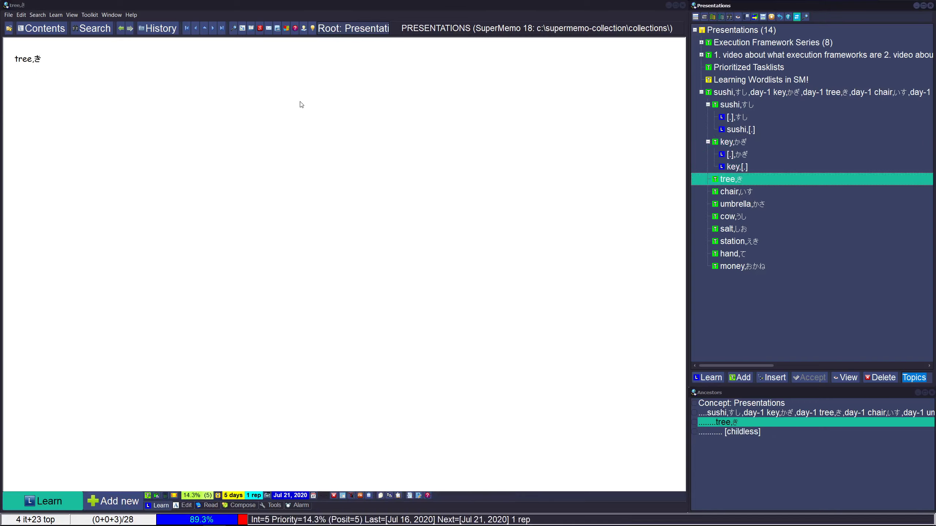
{"action": "left_click", "coordinate": [236, 76]}
{"action": "key", "text": "ctrl+shift+Right"}
{"action": "key", "text": "ctrl+F3"}
{"action": "key", "text": "Return"}
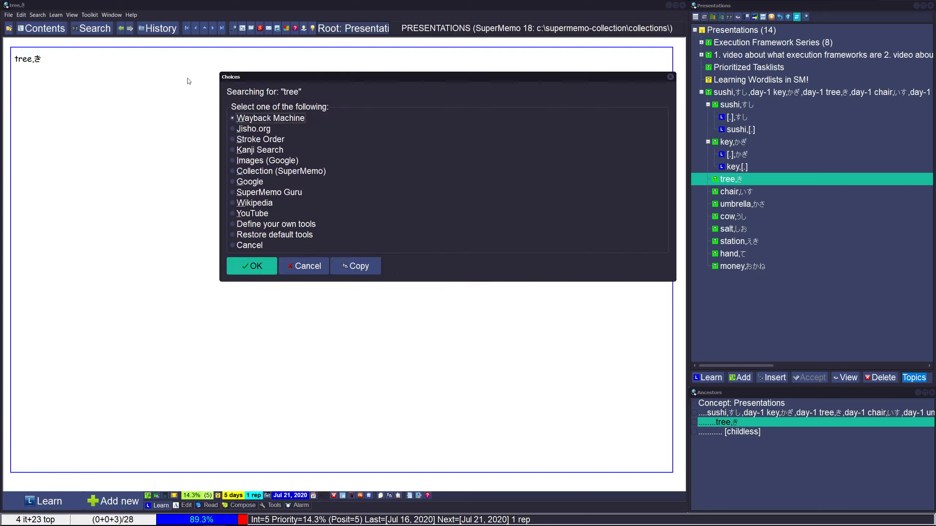
{"action": "key", "text": "Down"}
{"action": "key", "text": "Down"}
{"action": "key", "text": "Down"}
{"action": "key", "text": "Down"}
{"action": "key", "text": "Return"}
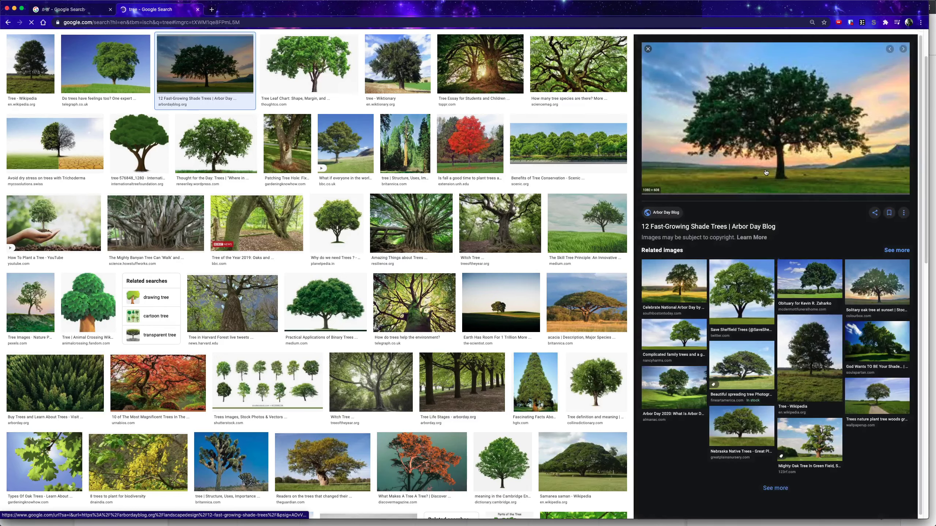
Copy the Arbor Day Blog picture of the tree at sunset and switch back to SuperMemo.
{"action": "right_click", "coordinate": [758, 146]}
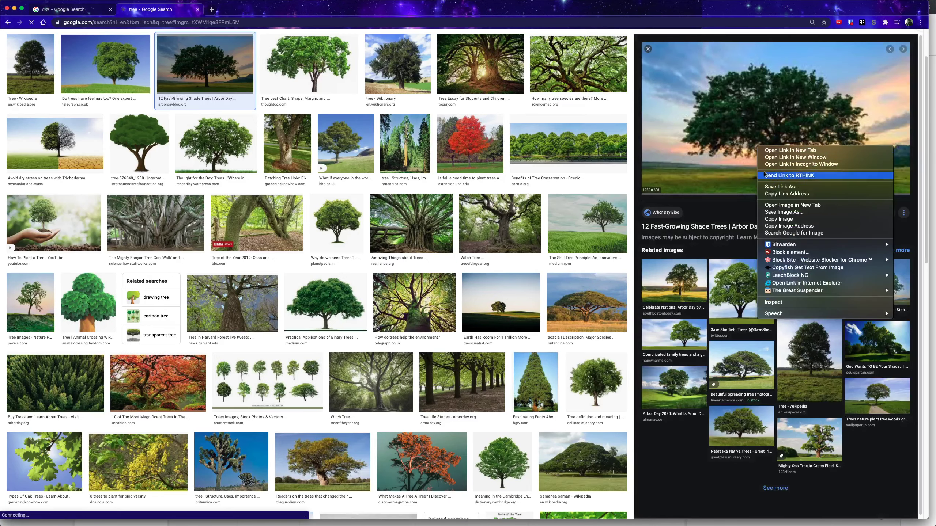
{"action": "left_click", "coordinate": [779, 218]}
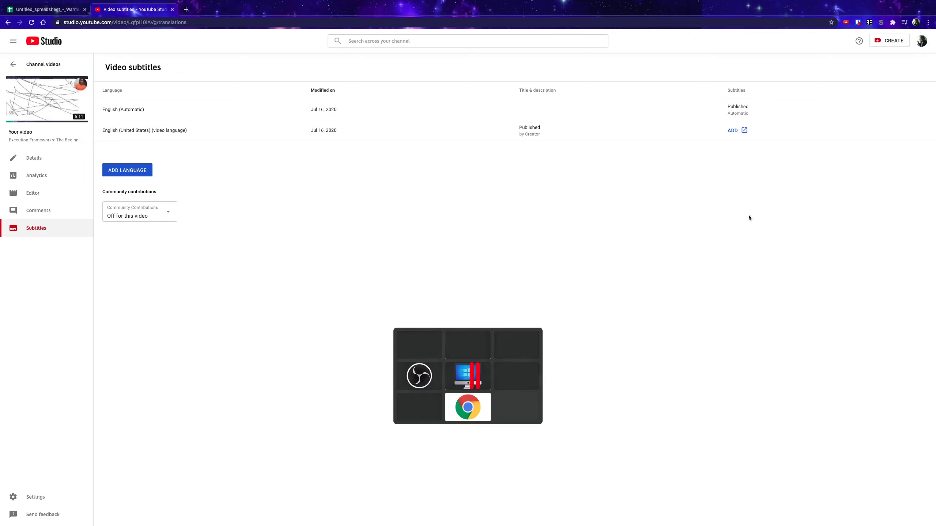
{"action": "key", "text": "super+Tab"}
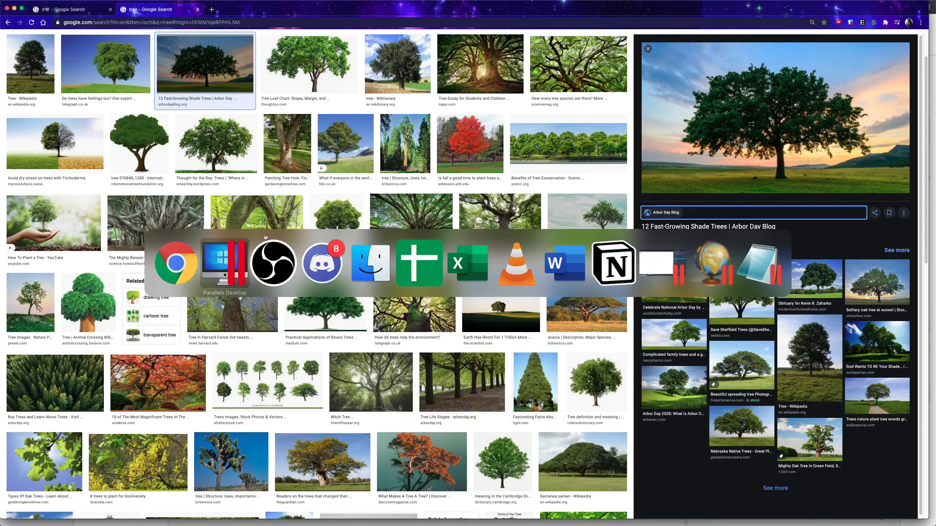
{"action": "left_click", "coordinate": [207, 263]}
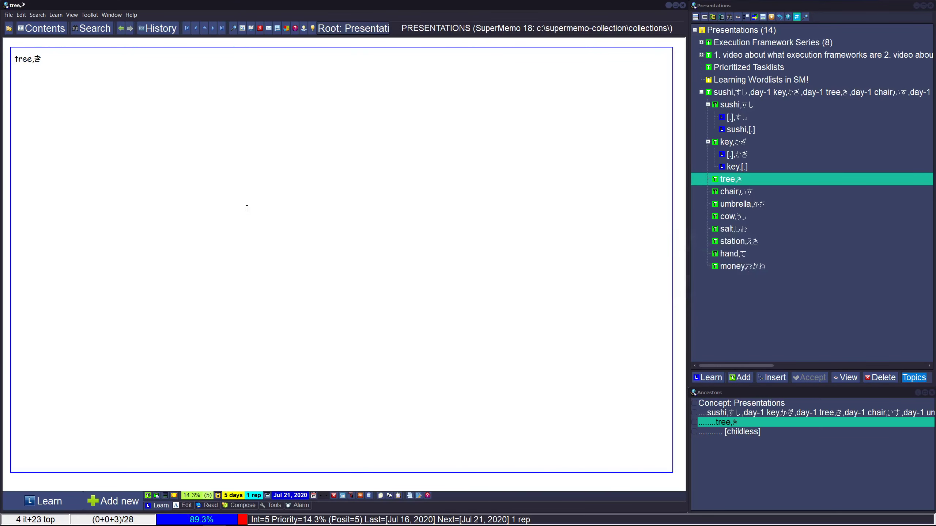
Paste the tree picture into the tree topic as an image component, accepting the suggested image name.
{"action": "key", "text": "ctrl+v"}
{"action": "key", "text": "Return"}
{"action": "key", "text": "Return"}
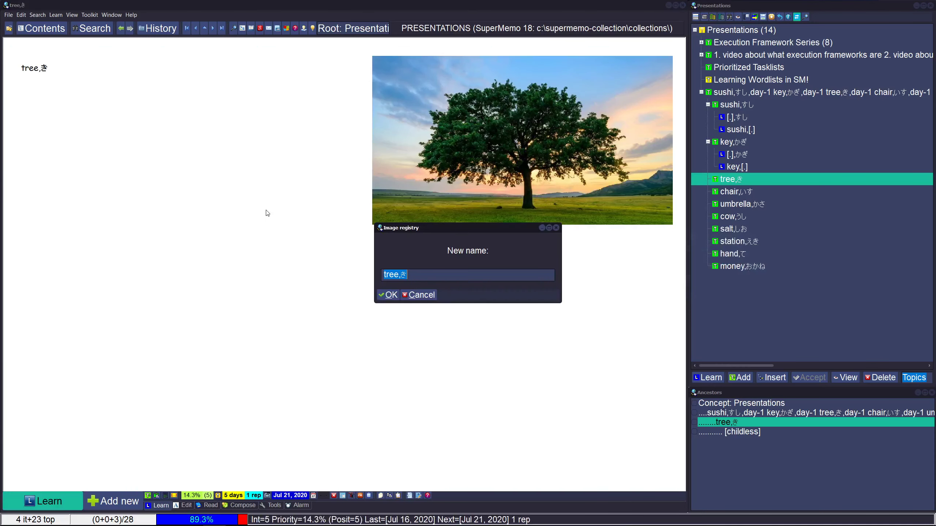
{"action": "key", "text": "Return"}
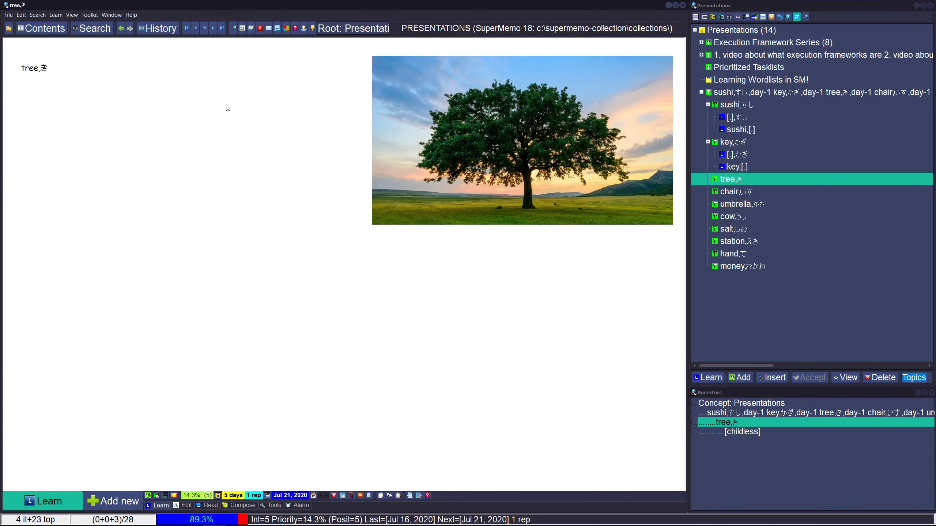
Create a cloze deletion on "tree," in the illustrated tree topic.
{"action": "left_click", "coordinate": [92, 66]}
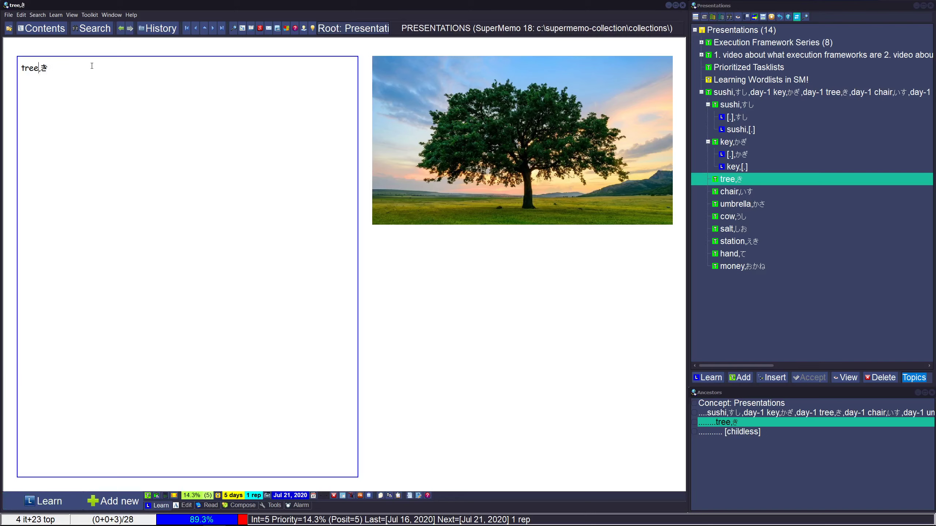
{"action": "key", "text": "shift+Home"}
{"action": "key", "text": "alt+z"}
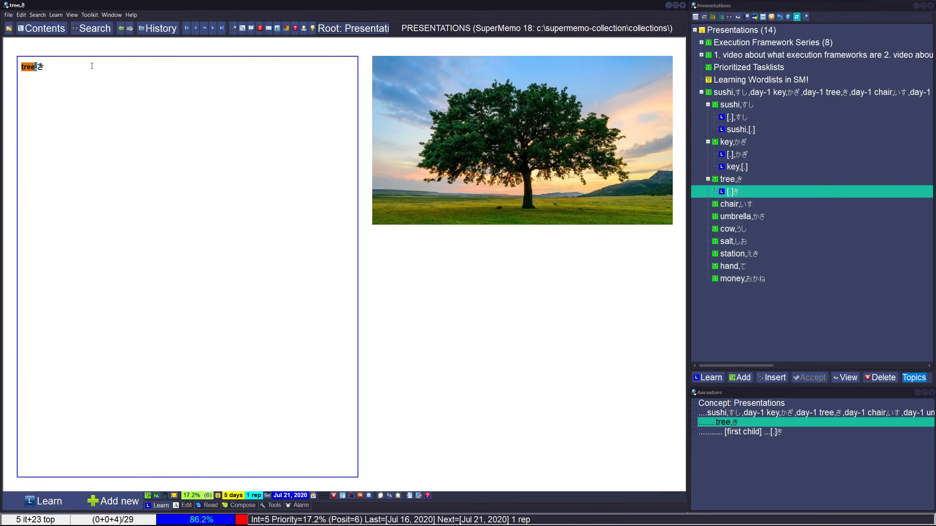
{"action": "key", "text": "Escape"}
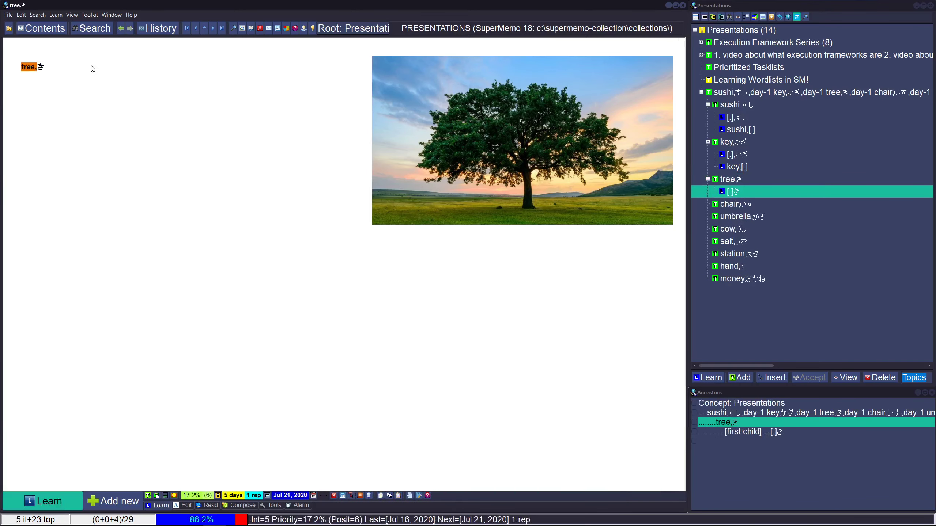
Set the tree topic's repetition interval to 10 days.
{"action": "key", "text": "ctrl+j"}
{"action": "type", "text": "10"}
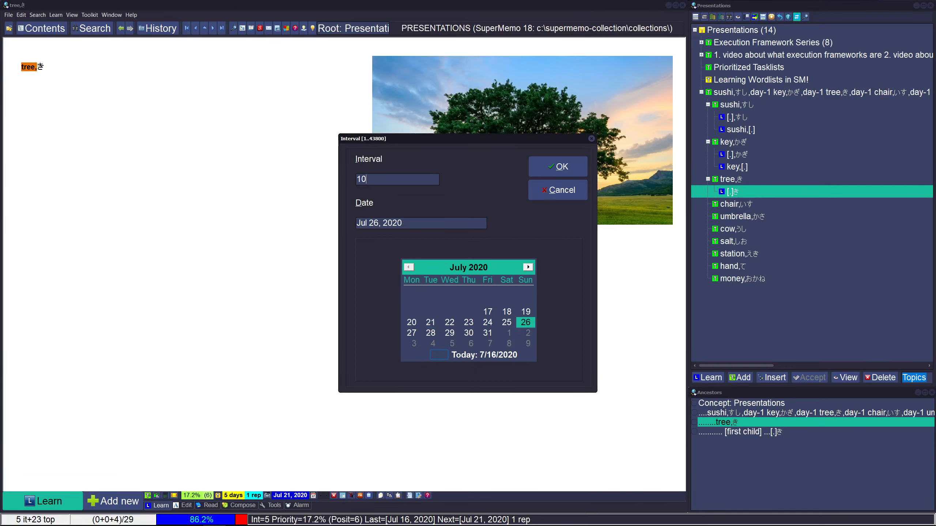
{"action": "key", "text": "Return"}
In Notepad, add the note "ctrl+j: modify interval" and complete the ctrl+f3 note with ": search selected text".
{"action": "key", "text": "alt+Tab"}
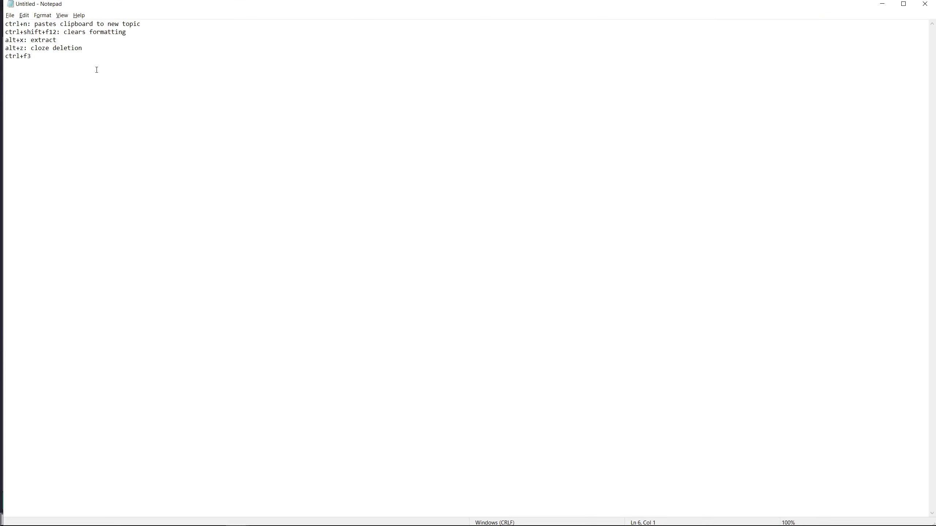
{"action": "type", "text": "ctrl+j: modify interval"}
{"action": "key", "text": "BackSpace"}
{"action": "type", "text": ": search selected text"}
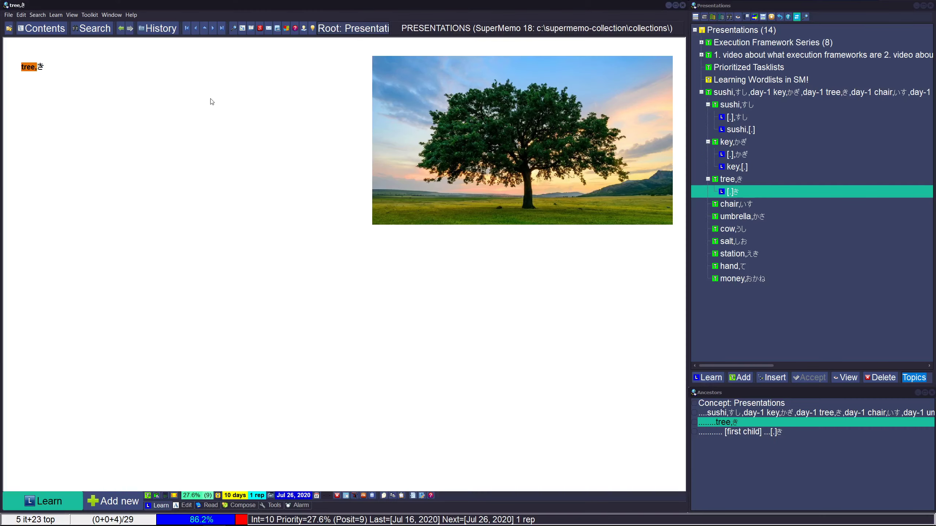
{"action": "left_click", "coordinate": [211, 98]}
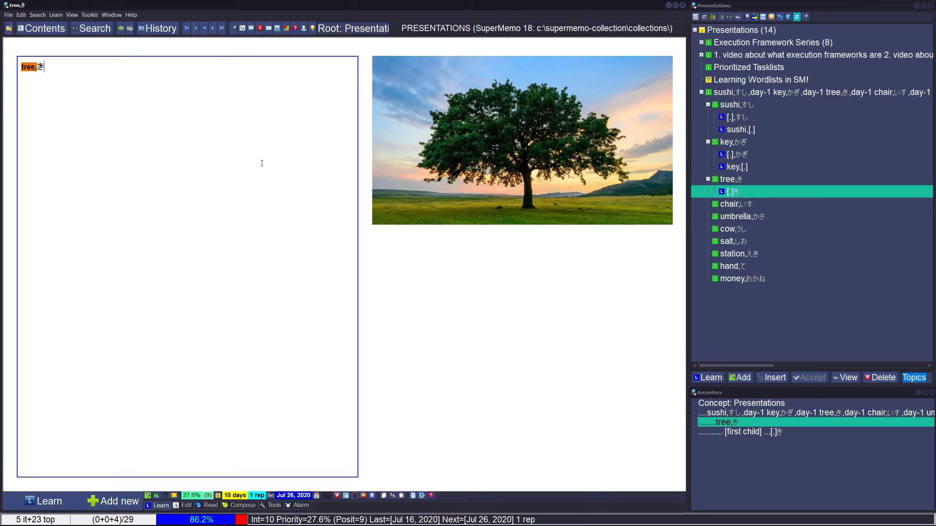
{"action": "key", "text": "shift+Left"}
{"action": "left_click", "coordinate": [748, 105]}
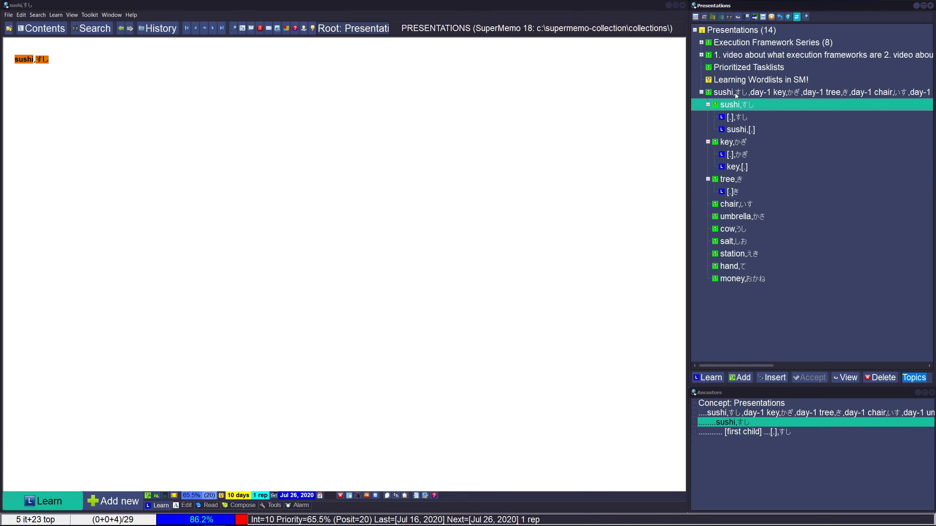
Create cloze deletions on "chair" in the chair topic and on "umbrella," in the umbrella topic.
{"action": "left_click", "coordinate": [733, 204]}
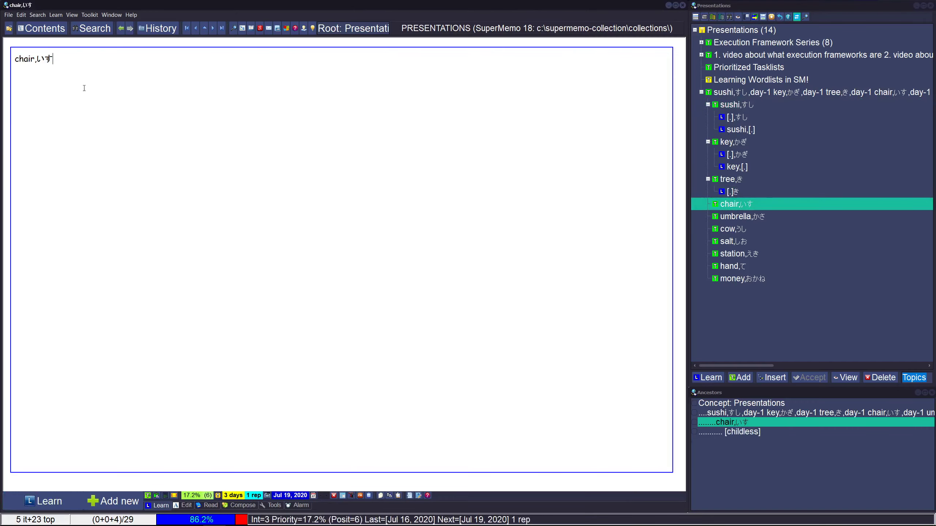
{"action": "left_click_drag", "start_coordinate": [36, 64], "coordinate": [1, 53]}
{"action": "key", "text": "alt+z"}
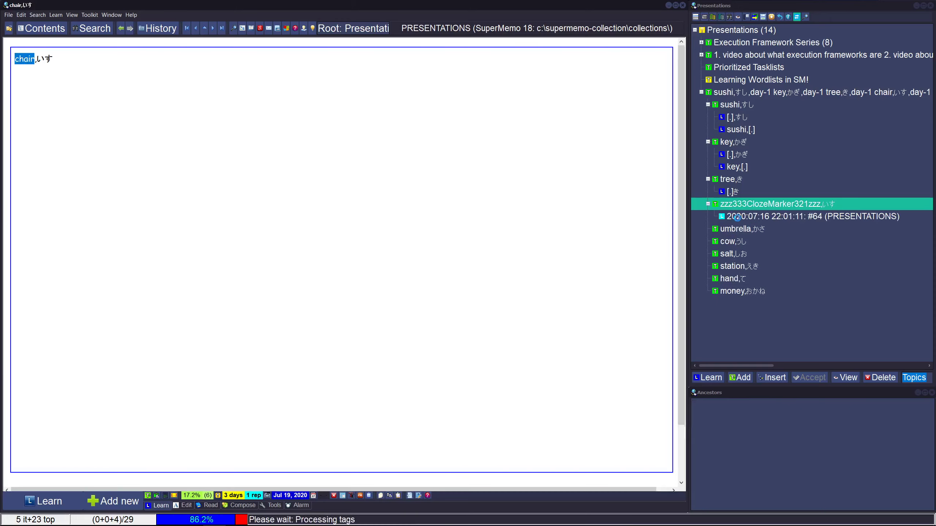
{"action": "key", "text": "ctrl+l"}
{"action": "left_click", "coordinate": [43, 59]}
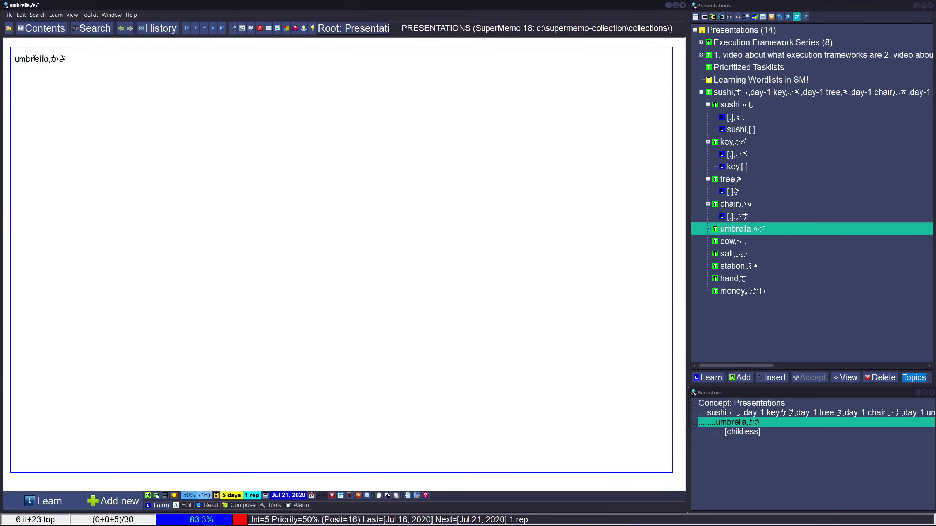
{"action": "left_click_drag", "start_coordinate": [50, 59], "coordinate": [15, 58]}
{"action": "key", "text": "alt+z"}
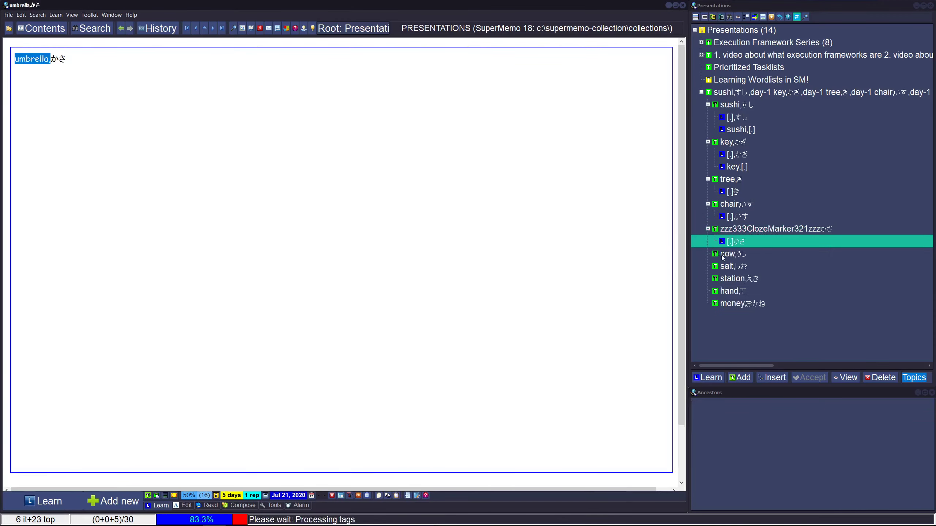
Create cloze deletions on "cow," in the cow topic and on "salt," in the salt topic.
{"action": "left_click", "coordinate": [724, 254]}
{"action": "left_click", "coordinate": [35, 59]}
{"action": "left_click_drag", "start_coordinate": [35, 59], "coordinate": [14, 59]}
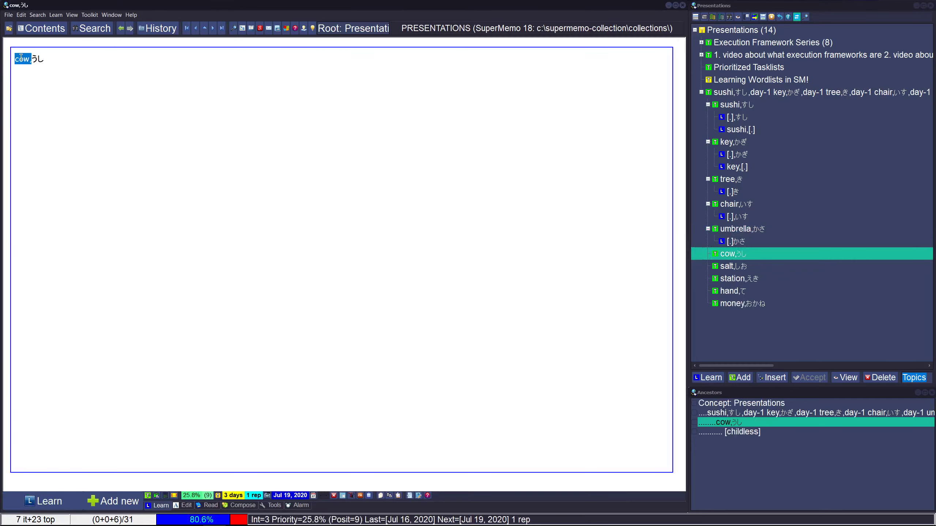
{"action": "key", "text": "alt+z"}
{"action": "left_click", "coordinate": [722, 279]}
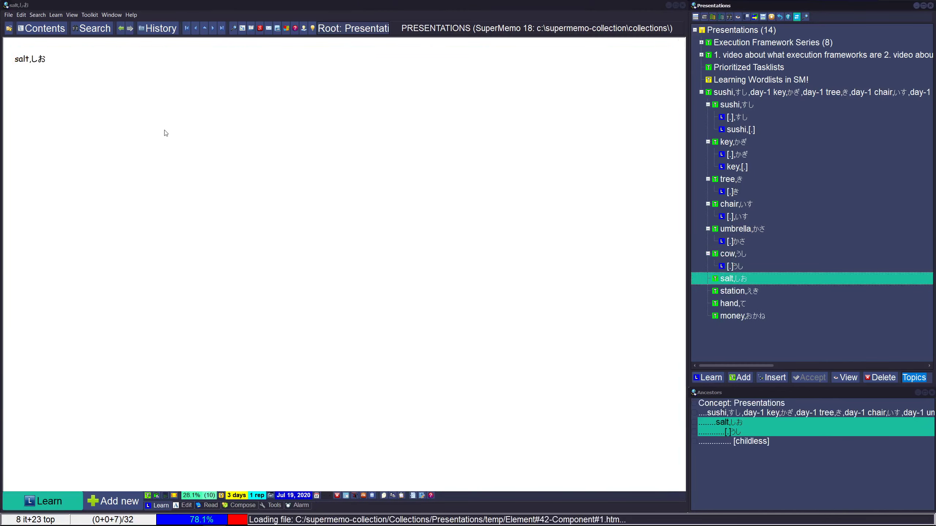
{"action": "left_click", "coordinate": [35, 59]}
{"action": "left_click_drag", "start_coordinate": [35, 58], "coordinate": [15, 59]}
{"action": "key", "text": "alt+z"}
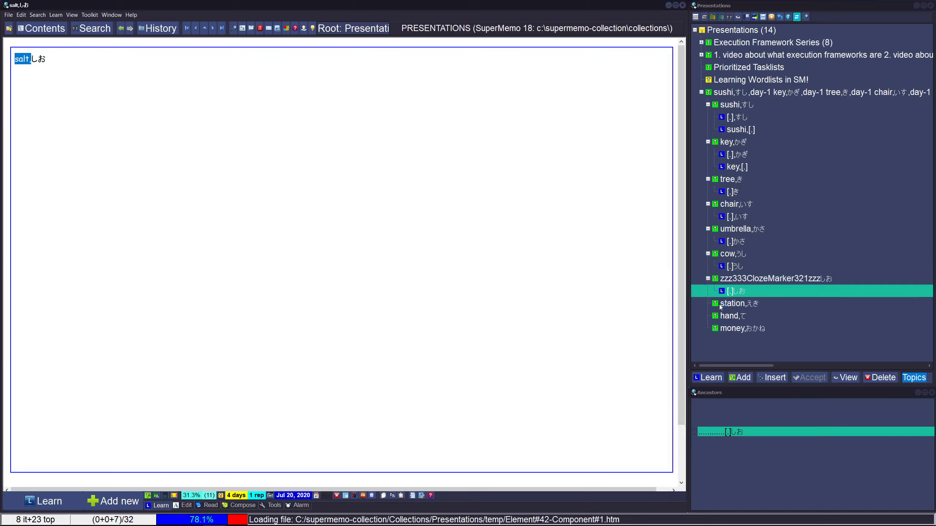
Create cloze deletions on "station," in the station topic and on "hand," in the hand topic.
{"action": "left_click_drag", "start_coordinate": [44, 58], "coordinate": [14, 59]}
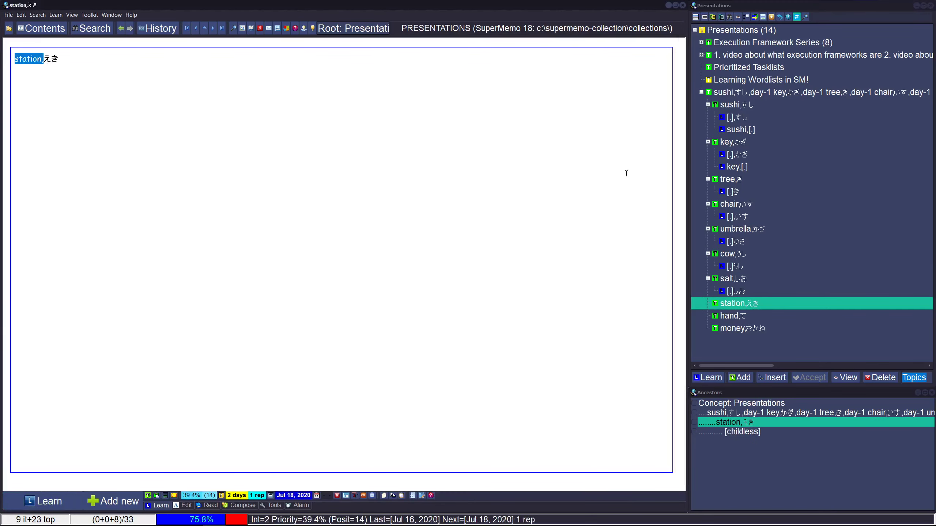
{"action": "key", "text": "alt+z"}
{"action": "left_click", "coordinate": [45, 66]}
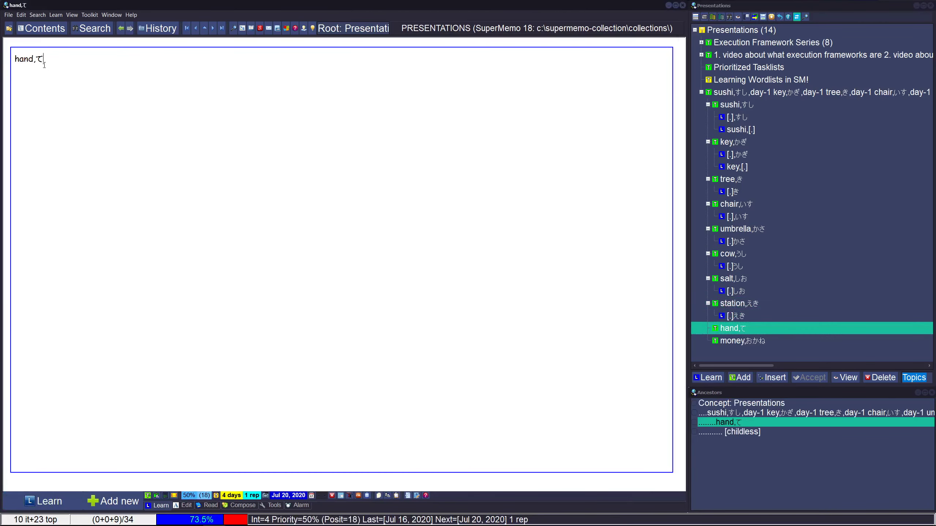
{"action": "left_click_drag", "start_coordinate": [31, 58], "coordinate": [14, 58]}
{"action": "key", "text": "alt+z"}
Create a cloze deletion on "money," in the money topic.
{"action": "left_click", "coordinate": [724, 353]}
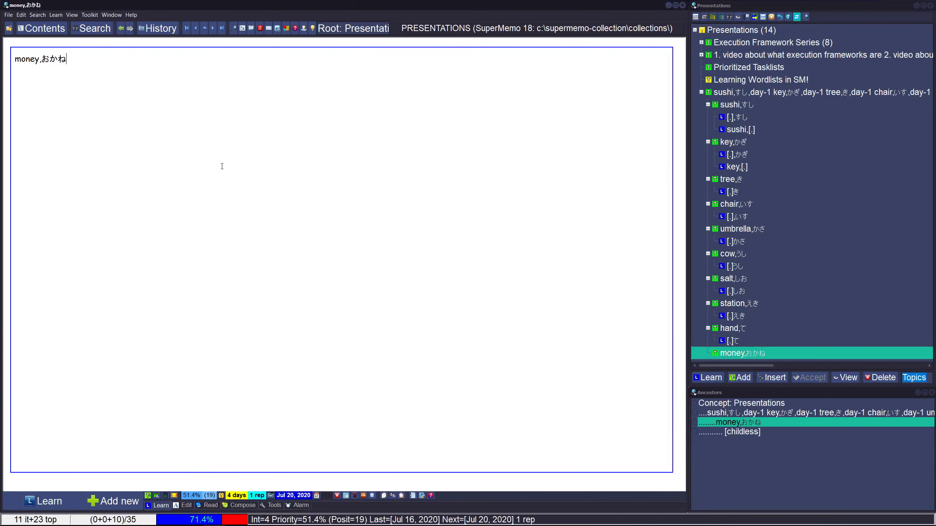
{"action": "left_click_drag", "start_coordinate": [41, 58], "coordinate": [14, 53]}
{"action": "key", "text": "alt+z"}
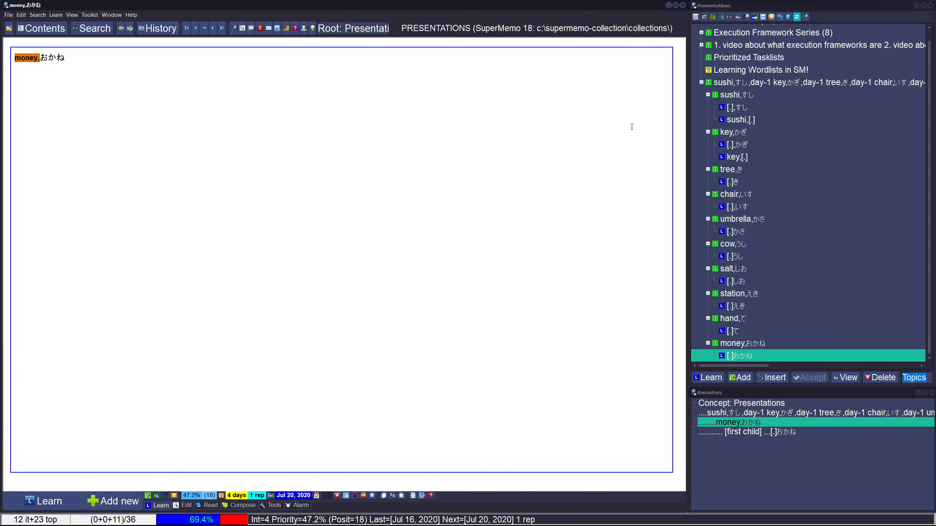
Start the Final drill stage and review both sushi cards, revealing each answer and giving the thumbs-up grade.
{"action": "left_click", "coordinate": [54, 16]}
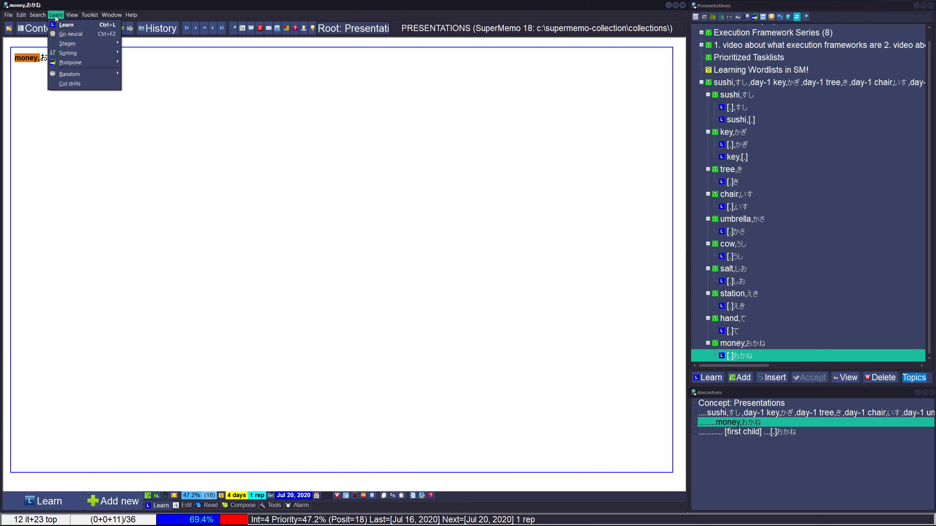
{"action": "mouse_move", "coordinate": [70, 44]}
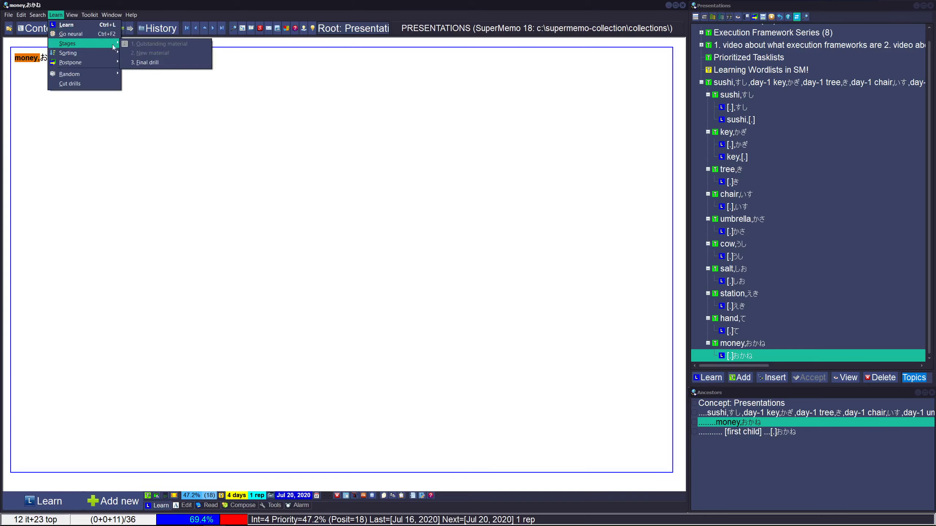
{"action": "left_click", "coordinate": [163, 62]}
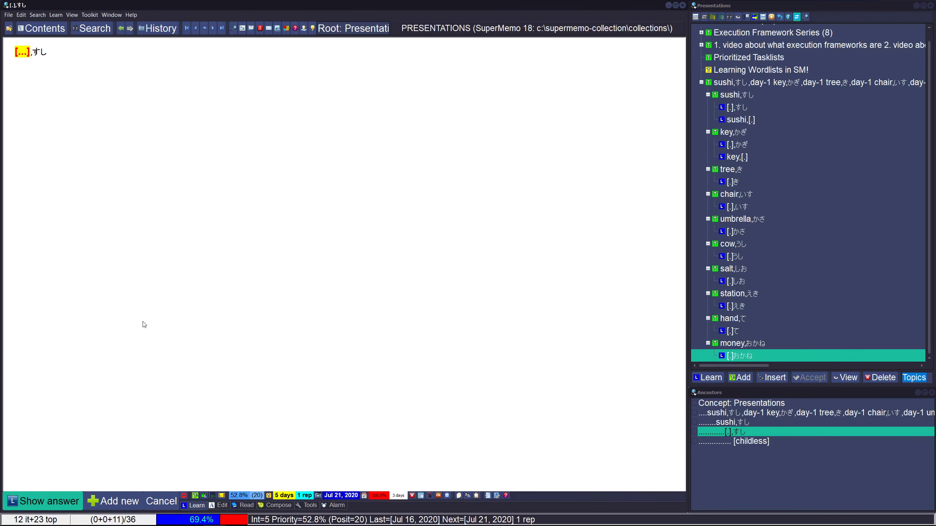
{"action": "key", "text": "Return"}
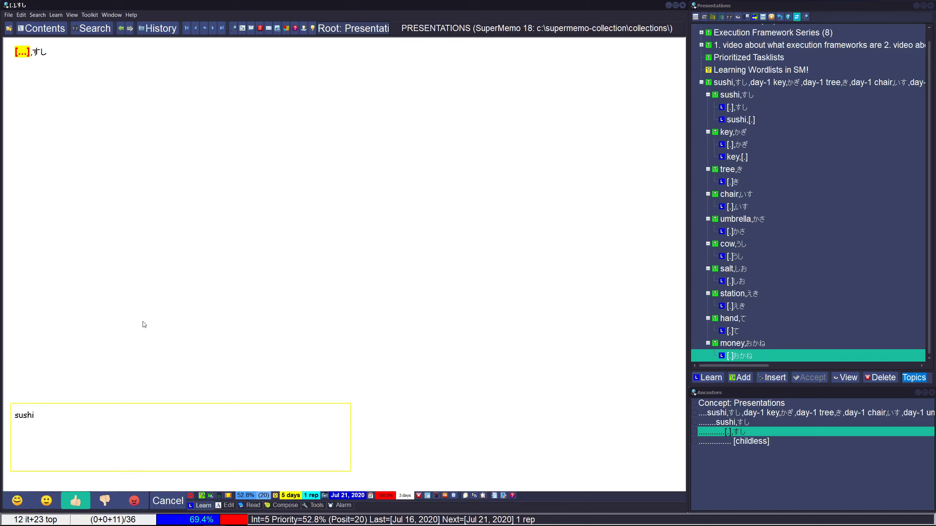
{"action": "key", "text": "Return"}
{"action": "key", "text": "Return"}
{"action": "key", "text": "Return"}
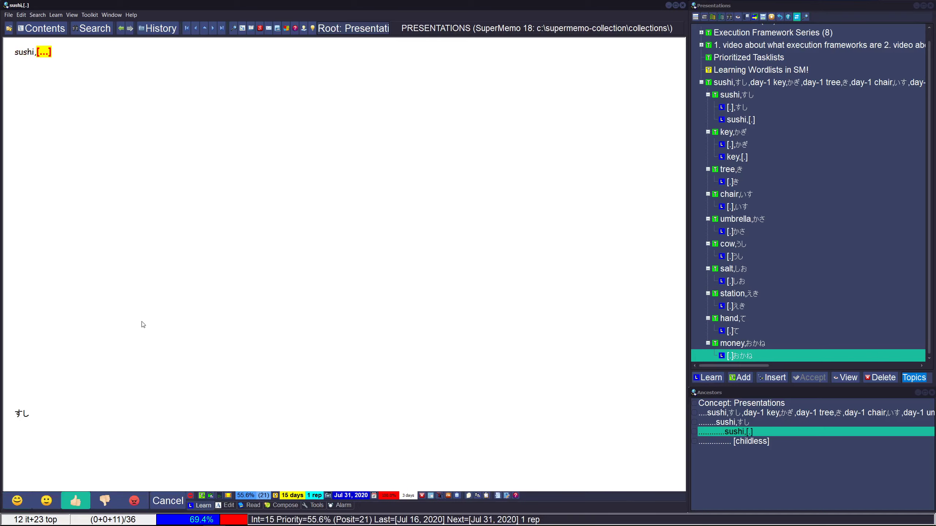
{"action": "left_click", "coordinate": [70, 494]}
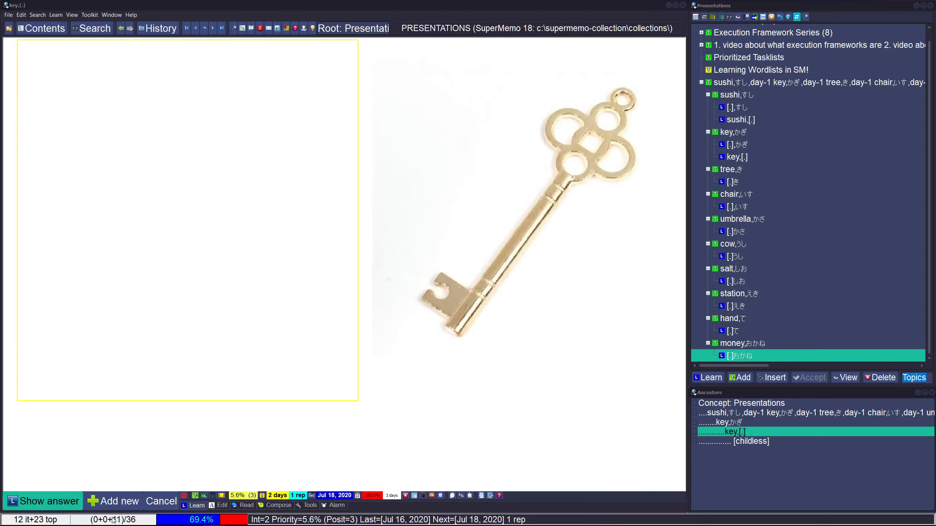
Reveal the answer of the illustrated key card, give it the thumbs-up grade, and continue the drill to the chair card.
{"action": "left_click", "coordinate": [105, 364]}
{"action": "key", "text": "Escape"}
{"action": "key", "text": "Return"}
{"action": "key", "text": "Return"}
{"action": "key", "text": "Return"}
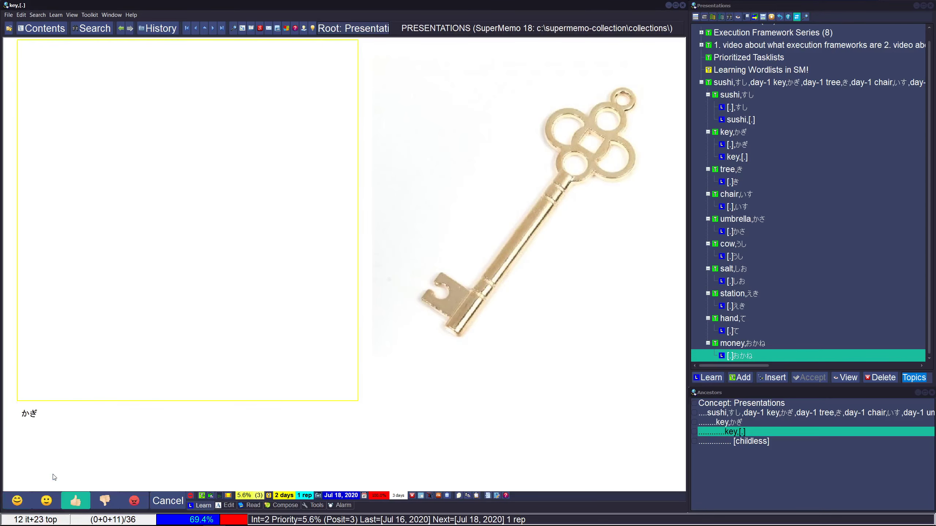
{"action": "key", "text": "Return"}
{"action": "key", "text": "Return"}
{"action": "key", "text": "Return"}
{"action": "key", "text": "Return"}
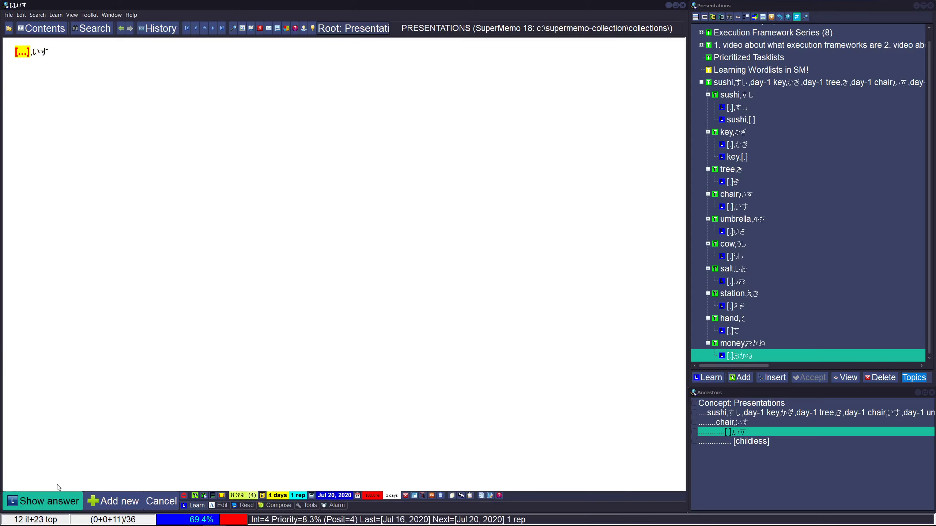
Review the chair and umbrella cards, revealing and grading each one.
{"action": "key", "text": "Return"}
{"action": "key", "text": "Return"}
{"action": "key", "text": "Return"}
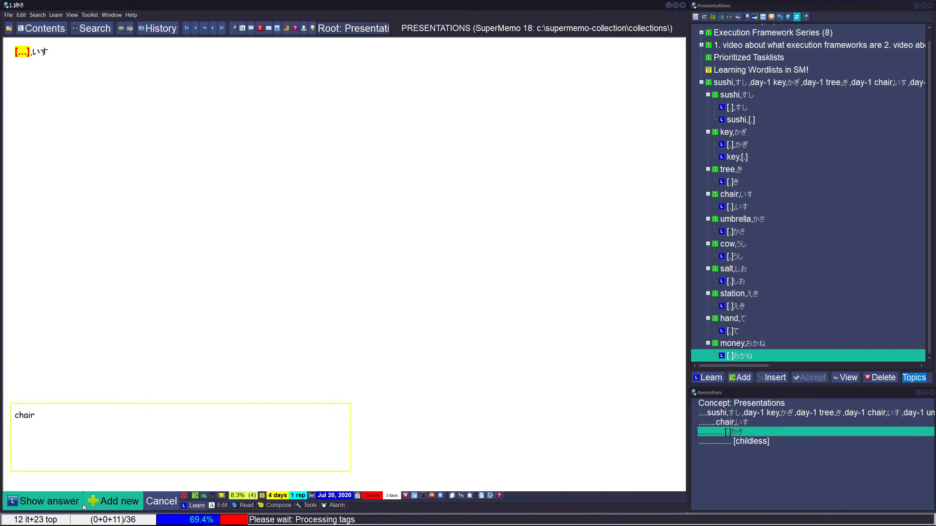
{"action": "key", "text": "Return"}
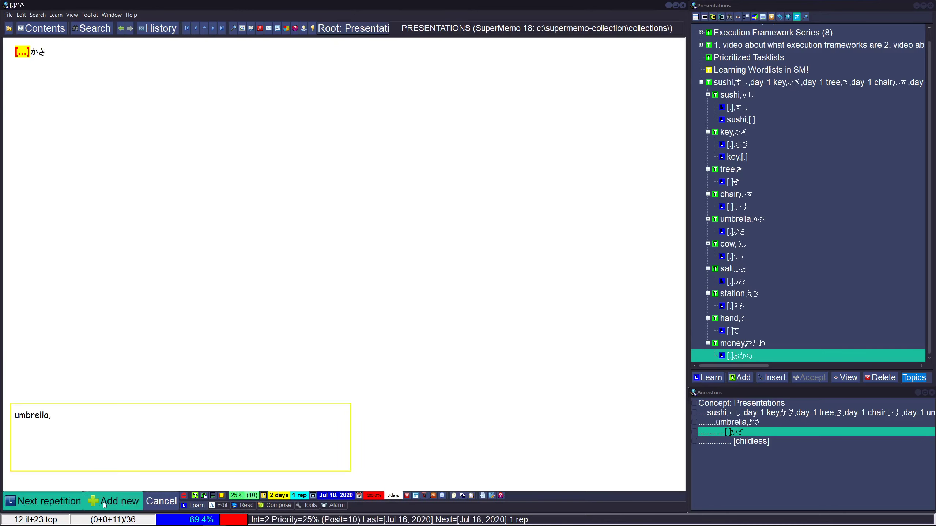
{"action": "key", "text": "Return"}
Reveal and grade the cow and salt cards in the final drill.
{"action": "key", "text": "Return"}
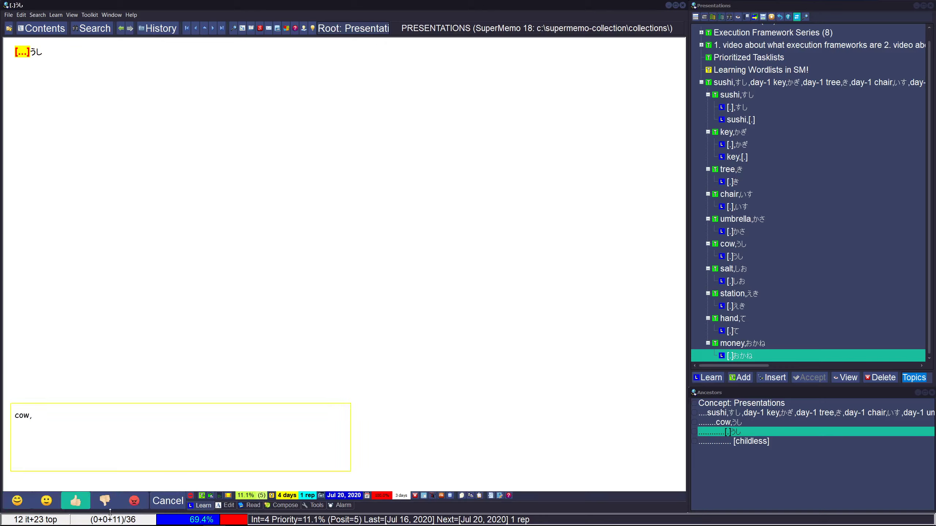
{"action": "key", "text": "Return"}
{"action": "key", "text": "Return"}
{"action": "key", "text": "Return"}
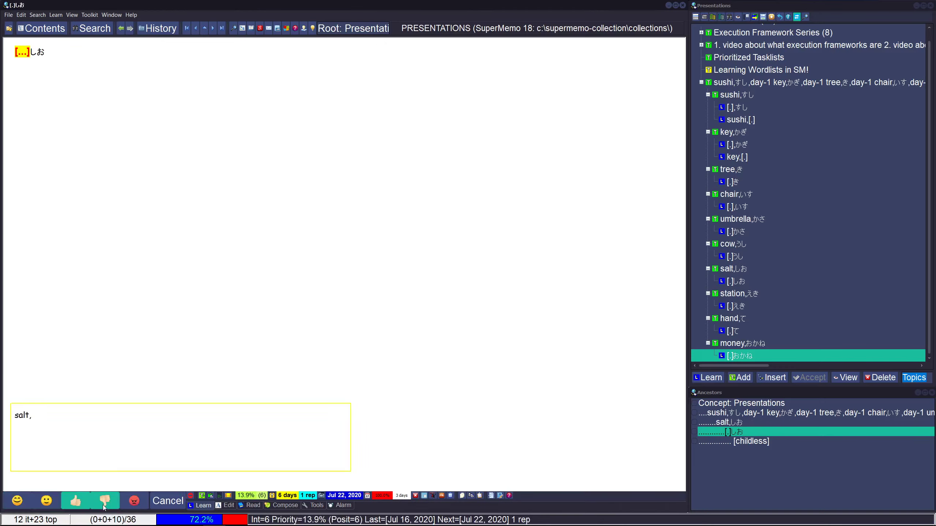
{"action": "key", "text": "Return"}
Review and grade the station and hand cards, and continue to the money card.
{"action": "key", "text": "Return"}
{"action": "key", "text": "Return"}
{"action": "key", "text": "Return"}
{"action": "key", "text": "Return"}
{"action": "key", "text": "Return"}
{"action": "key", "text": "Return"}
{"action": "key", "text": "Return"}
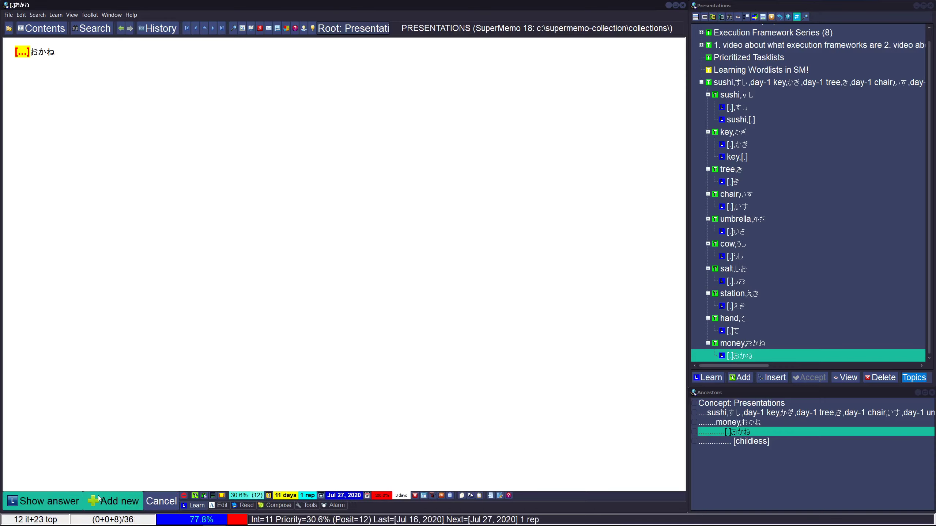
Review and grade the money card and the card asking for the English of すし.
{"action": "key", "text": "Return"}
{"action": "key", "text": "Return"}
{"action": "key", "text": "Return"}
{"action": "key", "text": "Return"}
{"action": "key", "text": "Return"}
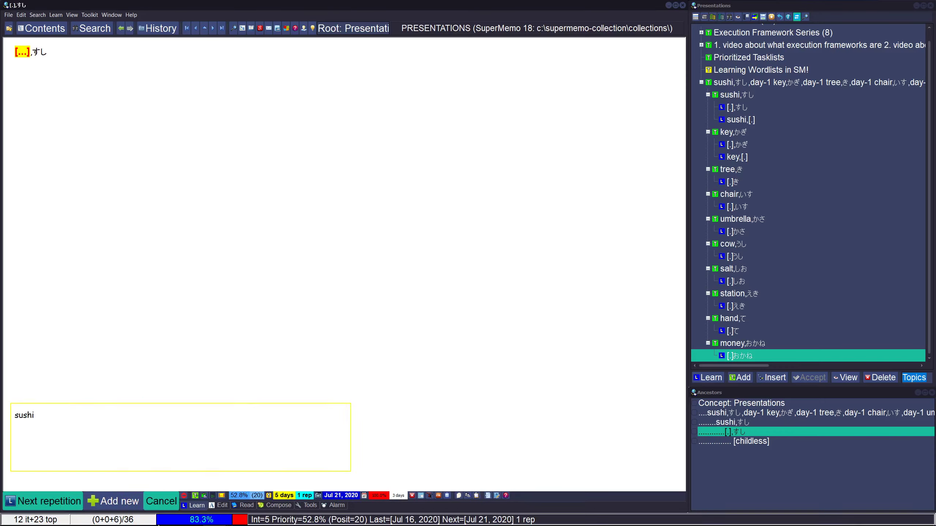
Advance to the card asking for the Japanese word for sushi and reveal its answer.
{"action": "key", "text": "Return"}
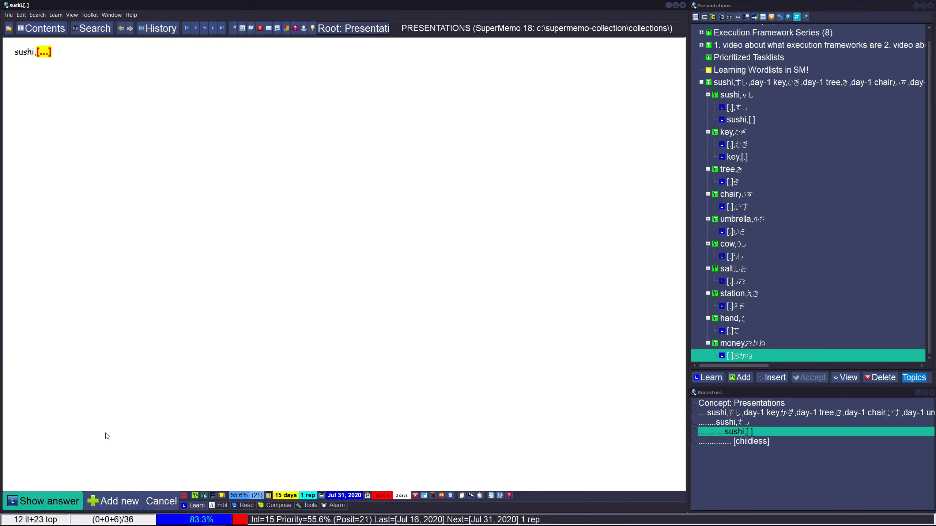
{"action": "key", "text": "Return"}
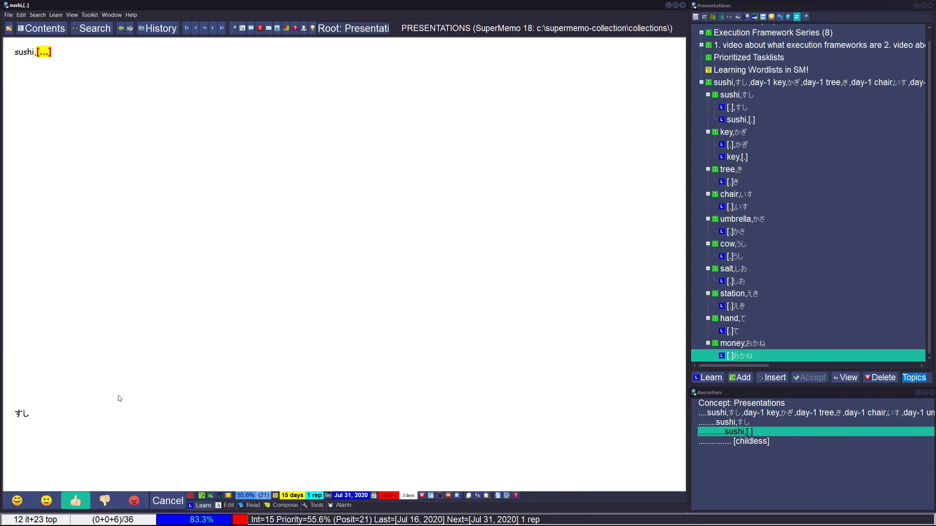
{"action": "left_click", "coordinate": [118, 390]}
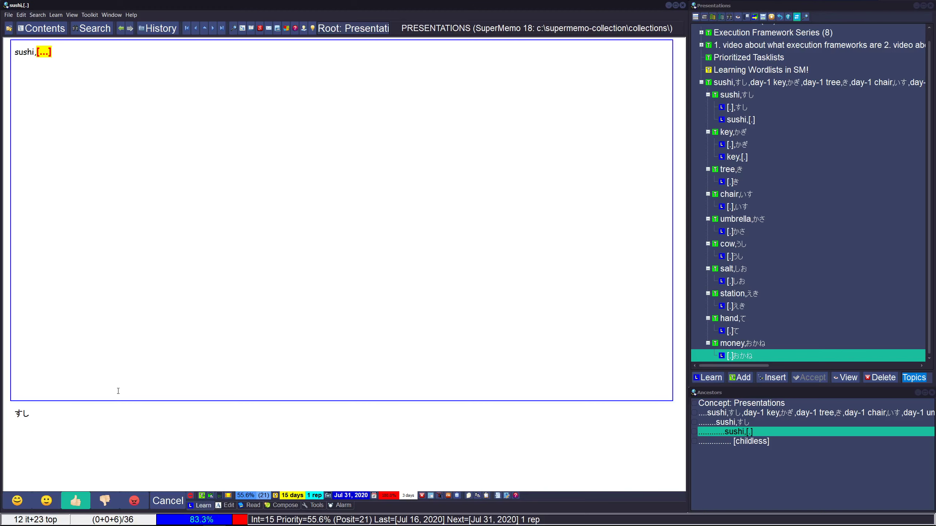
Return to the source word list topic through the tree topic and select the entry "shoes,くつ".
{"action": "left_click", "coordinate": [732, 169]}
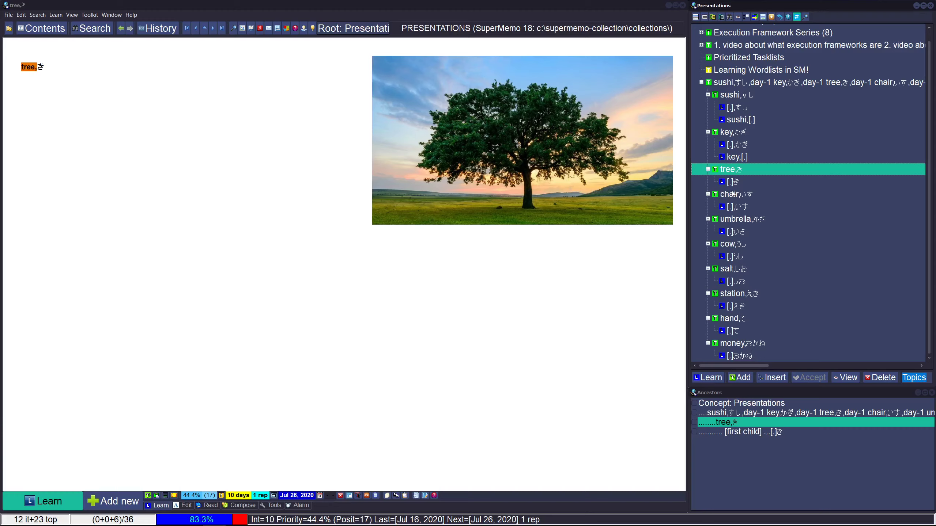
{"action": "left_click", "coordinate": [729, 84]}
{"action": "left_click", "coordinate": [667, 185]}
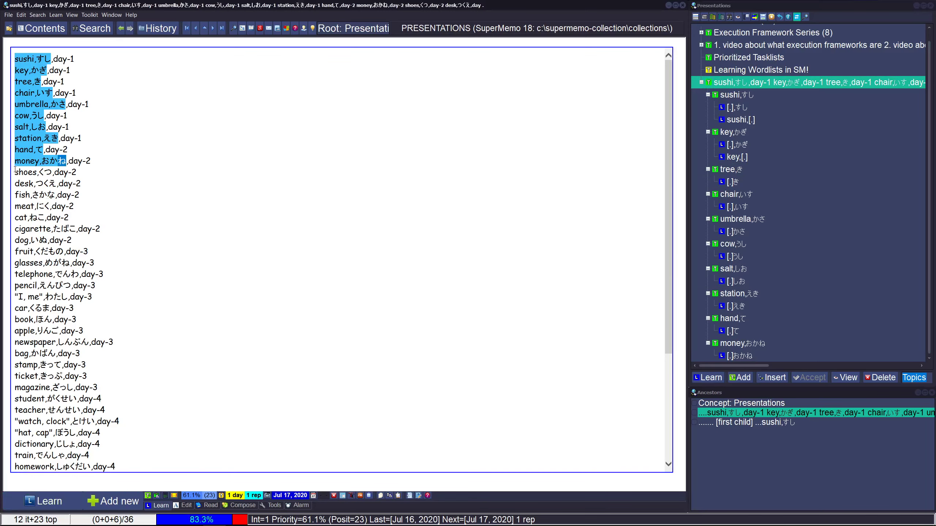
{"action": "scroll", "coordinate": [21, 171], "scroll_direction": "down", "scroll_amount": 5}
{"action": "scroll", "coordinate": [54, 266], "scroll_direction": "up", "scroll_amount": 5}
{"action": "left_click_drag", "start_coordinate": [15, 172], "coordinate": [52, 172]}
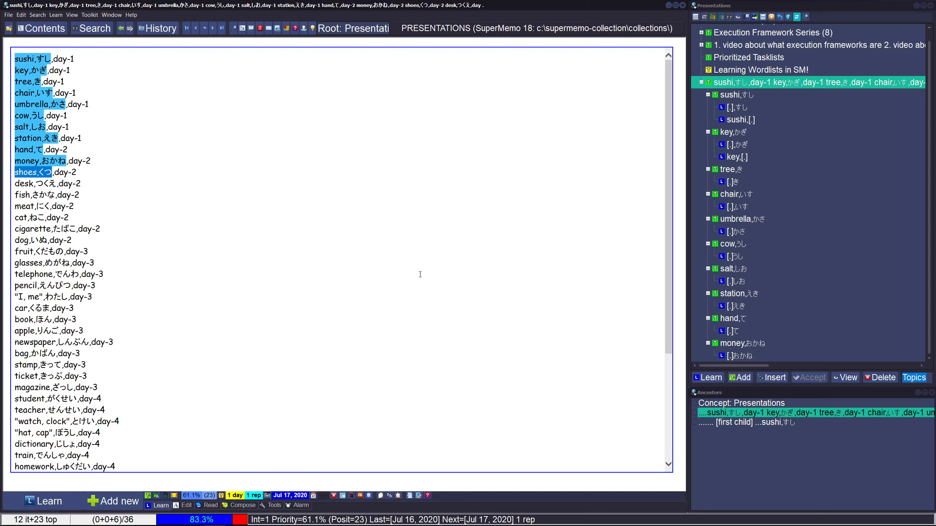